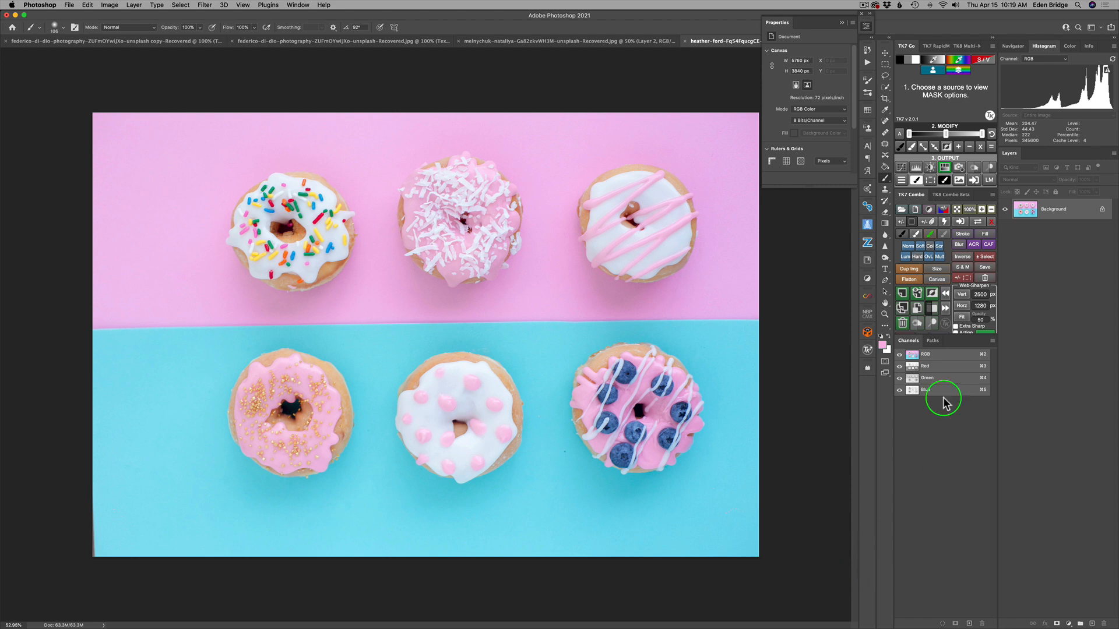
# - Create an Infinity Color mask from the blue sampled on a blueberry and compare its preview with the image
pyautogui.click(961, 63)
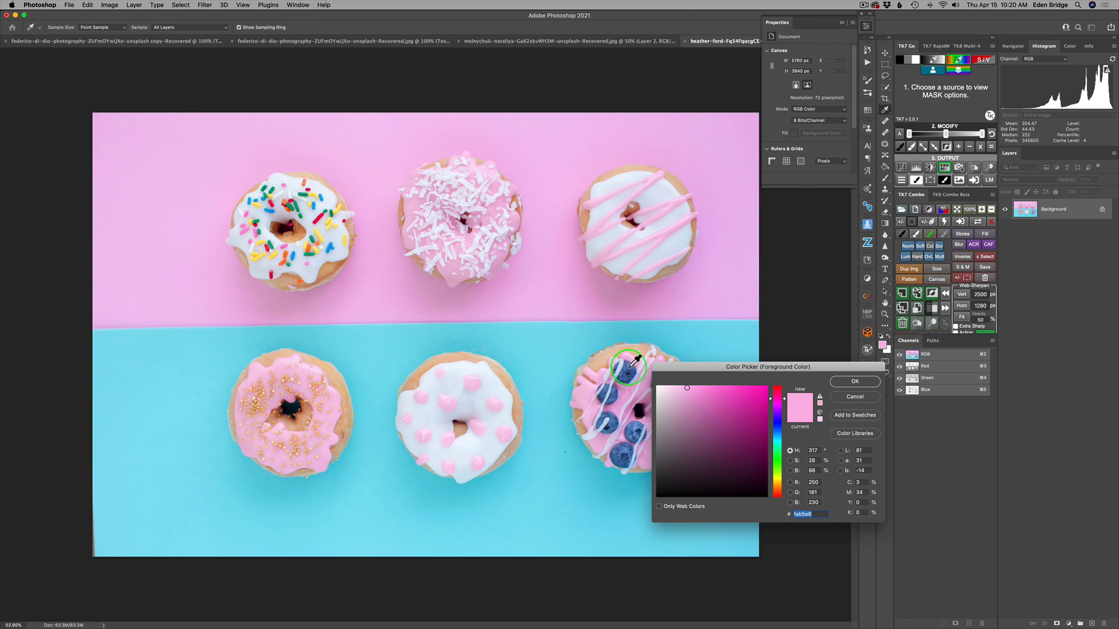
pyautogui.click(630, 366)
pyautogui.click(862, 382)
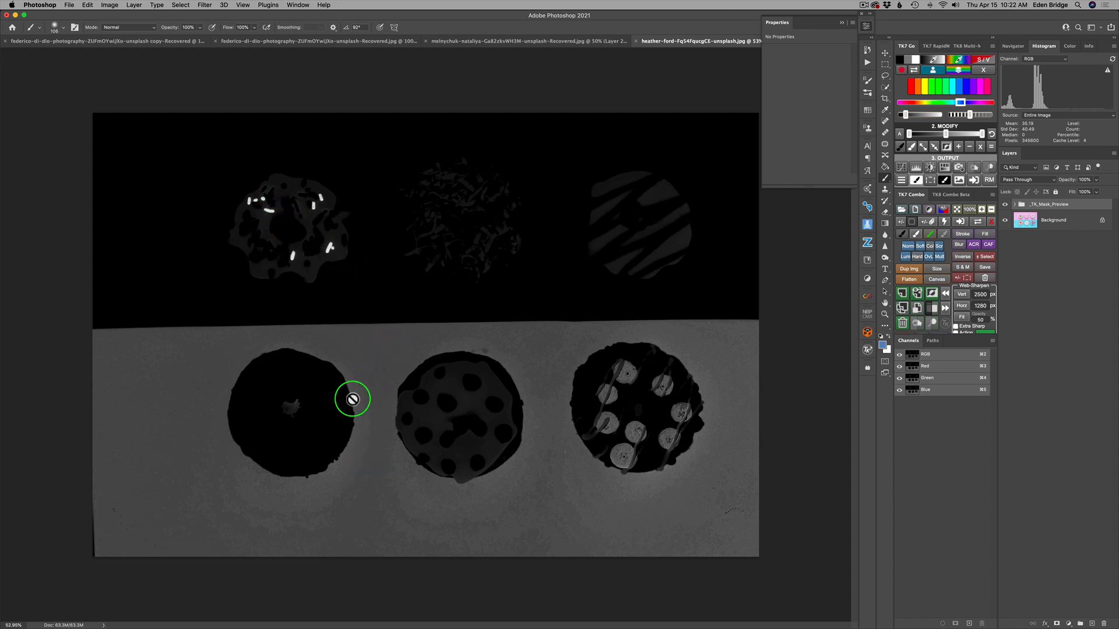
pyautogui.click(914, 71)
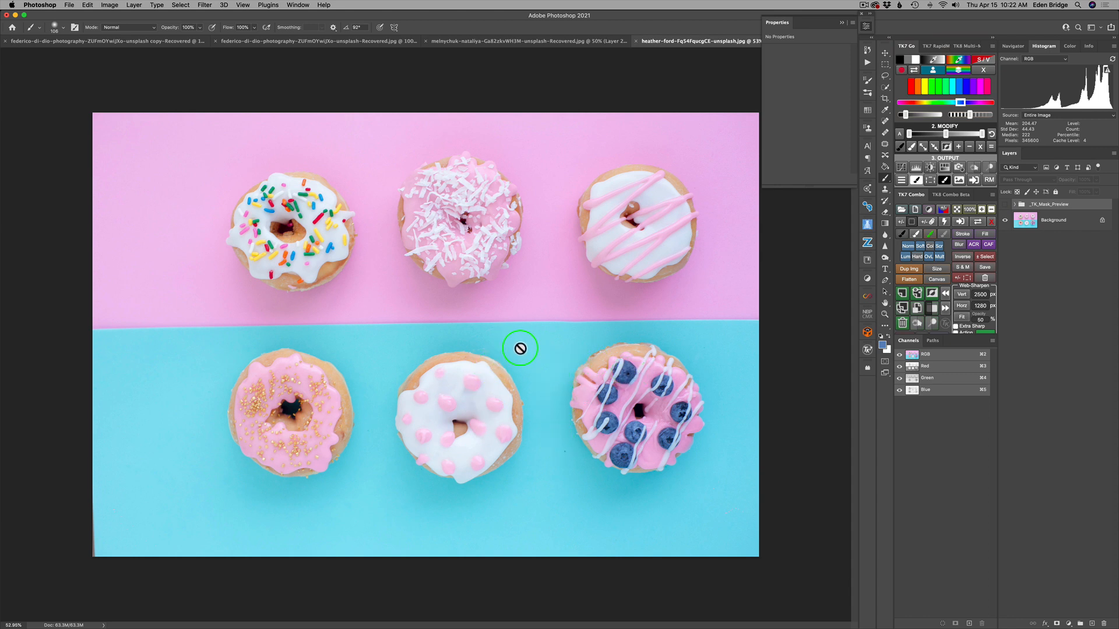
pyautogui.click(914, 71)
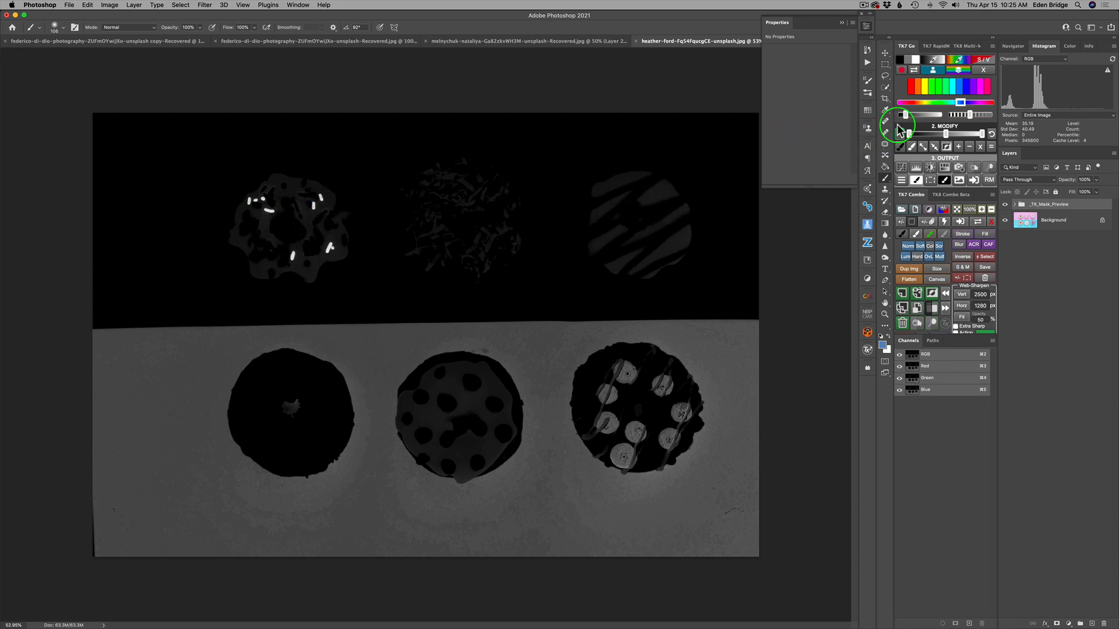
# - Paint black with an enlarged brush over the upper row of donuts to remove them from the blue mask
pyautogui.click(900, 146)
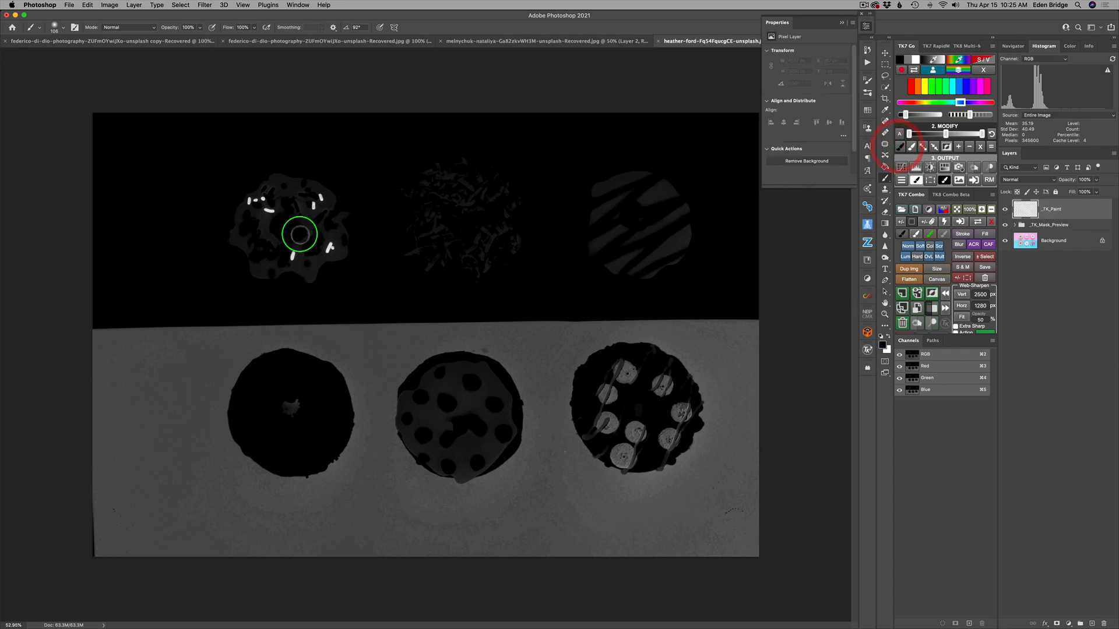
pyautogui.moveTo(287, 220)
pyautogui.keyDown('ctrl'); pyautogui.keyDown('alt'); pyautogui.mouseDown()
pyautogui.moveTo(320, 204)
pyautogui.moveTo(339, 211)
pyautogui.moveTo(309, 183)
pyautogui.moveTo(394, 242)
pyautogui.moveTo(530, 171)
pyautogui.moveTo(372, 237)
pyautogui.moveTo(500, 259)
pyautogui.moveTo(647, 198)
pyautogui.moveTo(540, 146)
pyautogui.moveTo(965, 133)
pyautogui.moveTo(925, 164)
pyautogui.moveTo(868, 155)
pyautogui.moveTo(661, 241)
pyautogui.mouseUp(); pyautogui.keyUp('alt'); pyautogui.keyUp('ctrl')
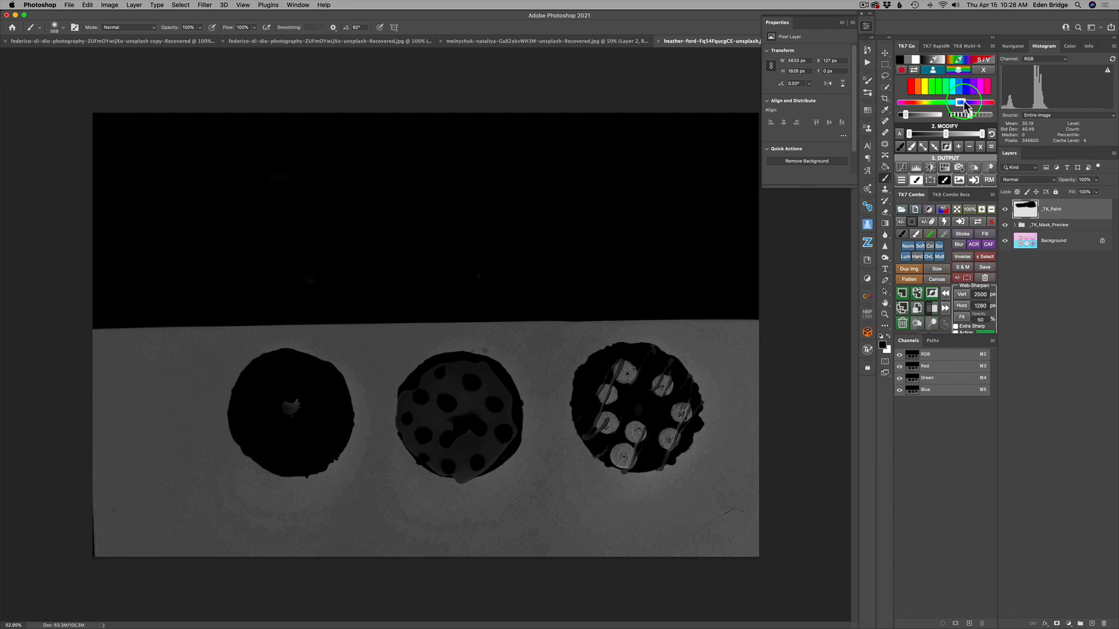
# - Narrow the mask's colour range to the blueberries' deeper blue, brighten it slightly and reduce its colour feathering
pyautogui.moveTo(964, 105)
pyautogui.mouseDown()
pyautogui.moveTo(986, 100)
pyautogui.moveTo(958, 104)
pyautogui.mouseUp()
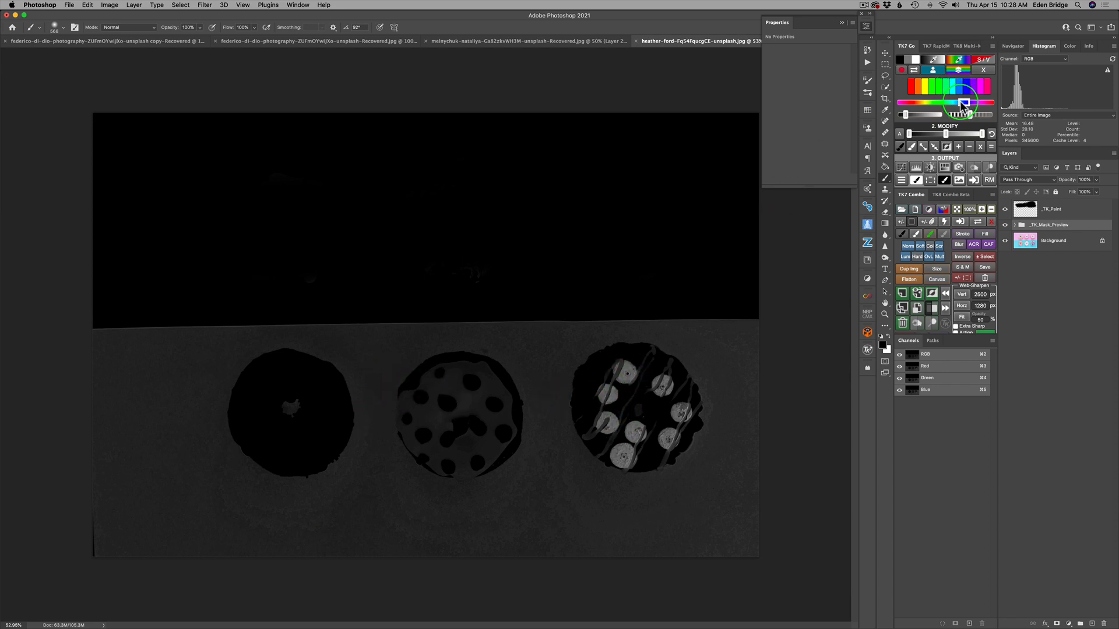
pyautogui.moveTo(960, 103); pyautogui.dragTo(964, 105)
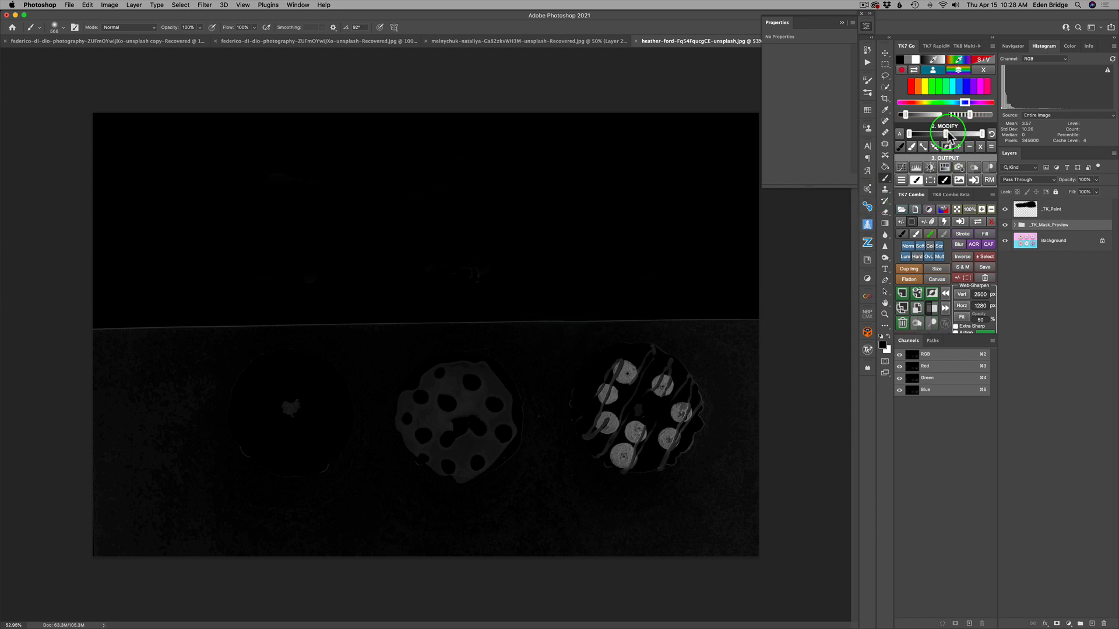
pyautogui.moveTo(905, 116); pyautogui.dragTo(923, 118)
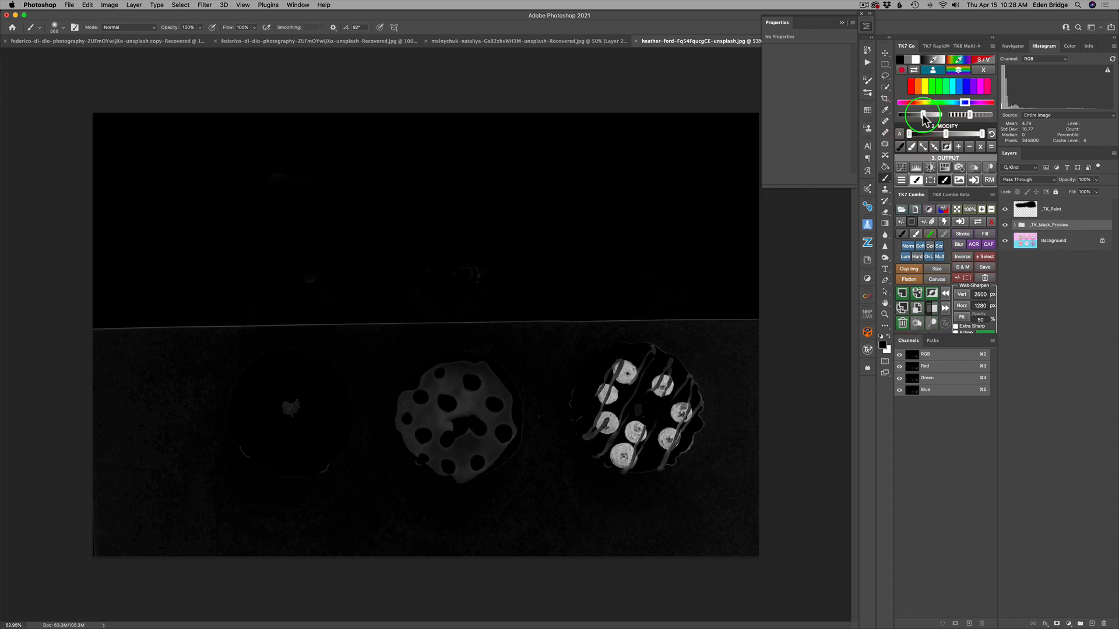
pyautogui.moveTo(923, 115); pyautogui.dragTo(920, 115)
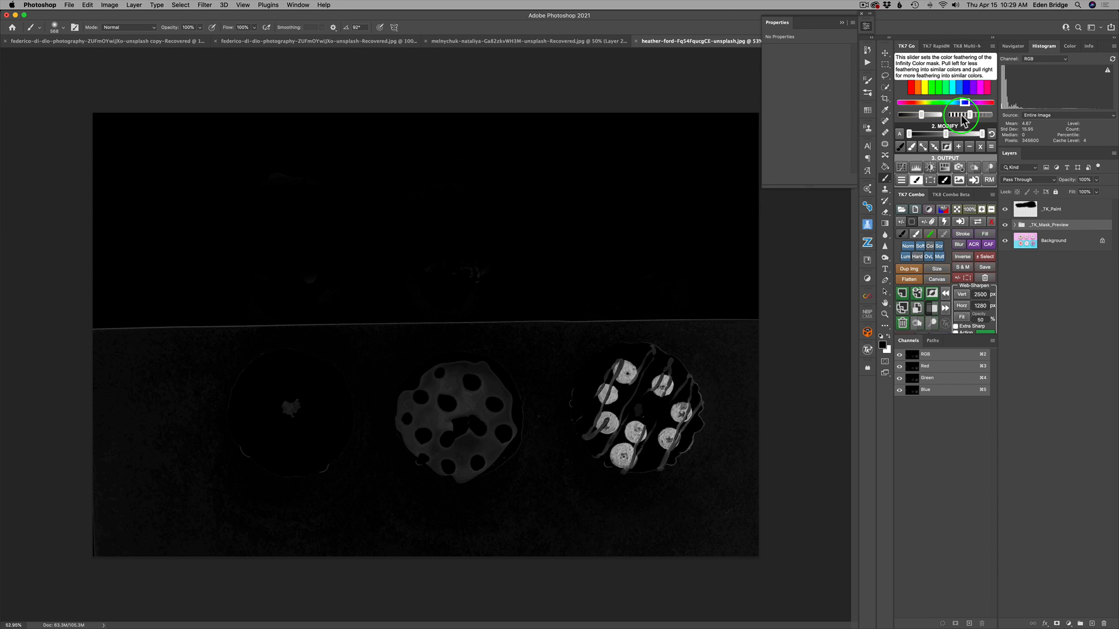
pyautogui.moveTo(964, 120)
pyautogui.mouseDown()
pyautogui.moveTo(985, 121)
pyautogui.moveTo(964, 115)
pyautogui.mouseUp()
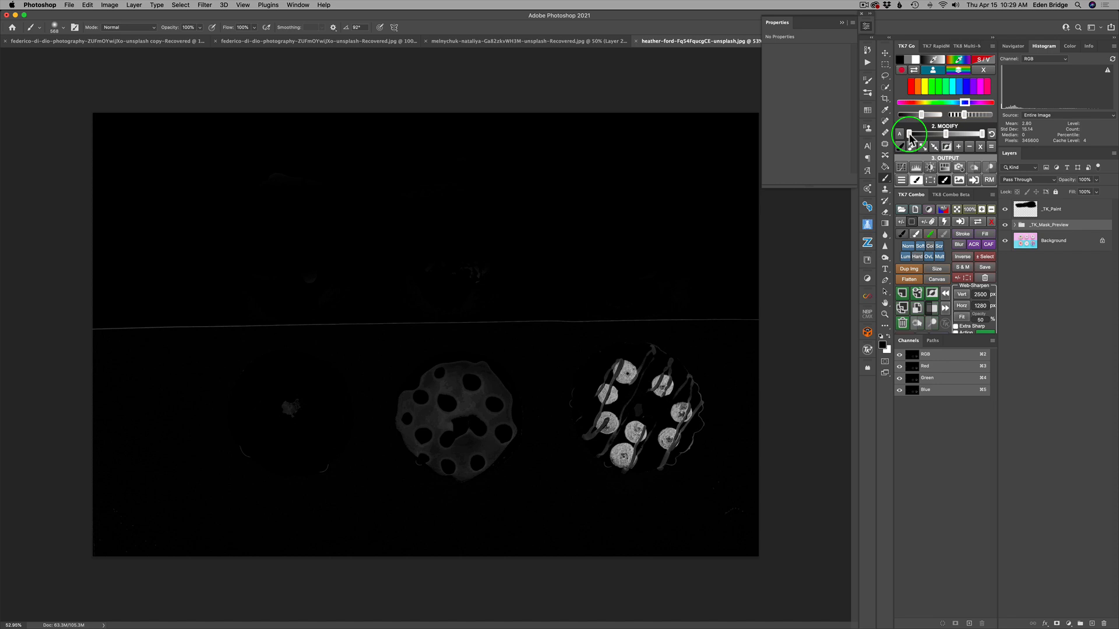
# - Adjust the mask's black, midtone and white levels so the blueberries stand out bright against a black surround
pyautogui.moveTo(910, 137); pyautogui.dragTo(924, 134)
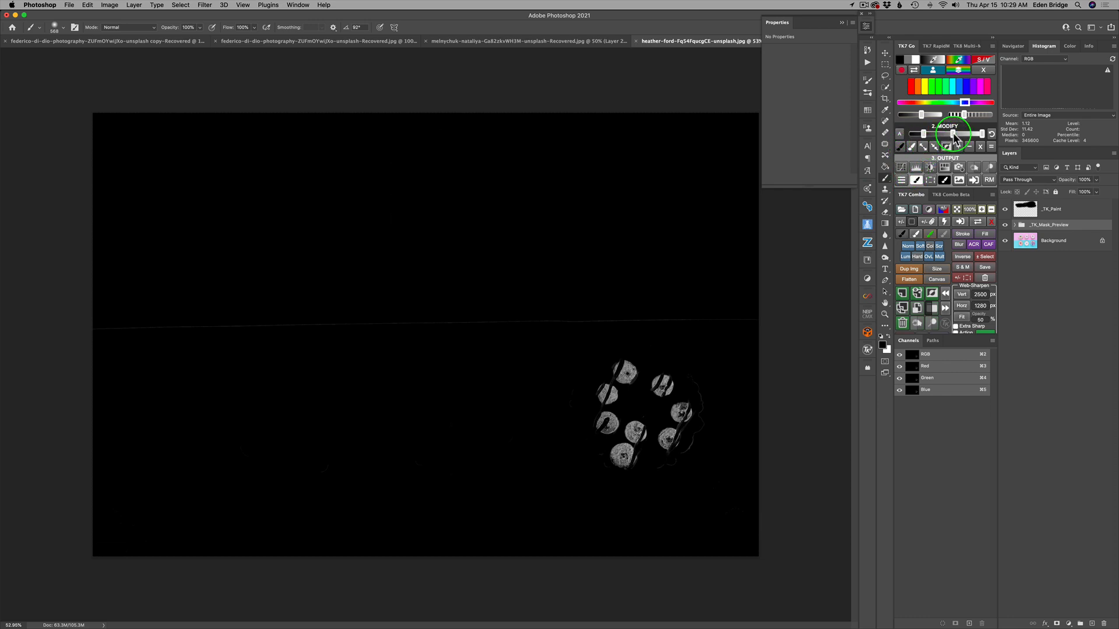
pyautogui.moveTo(954, 137); pyautogui.dragTo(972, 135)
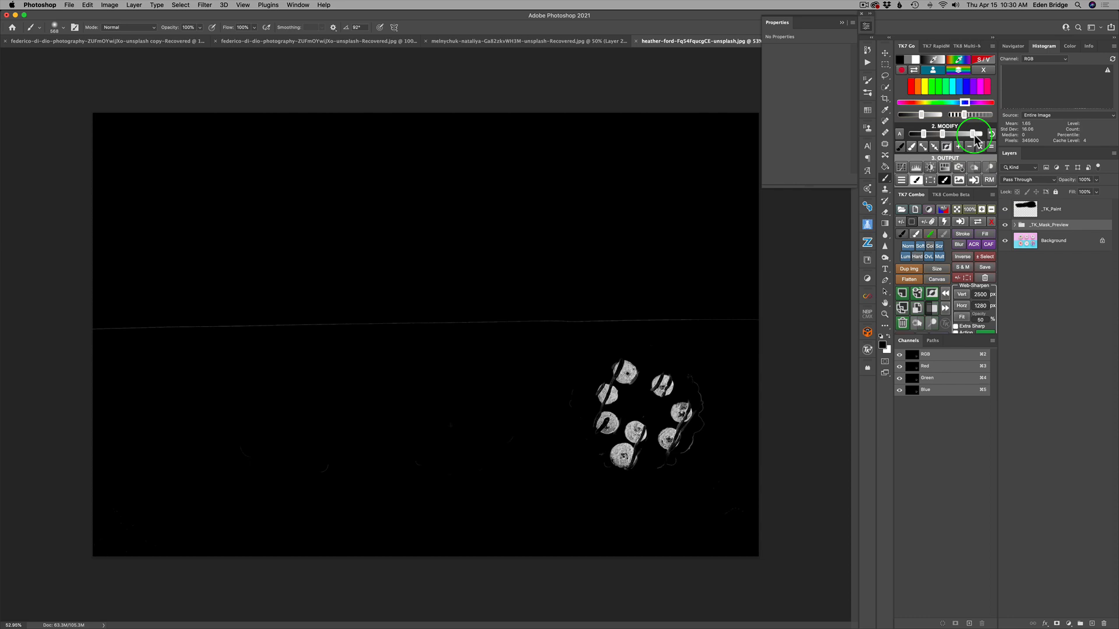
pyautogui.moveTo(923, 136); pyautogui.dragTo(970, 136)
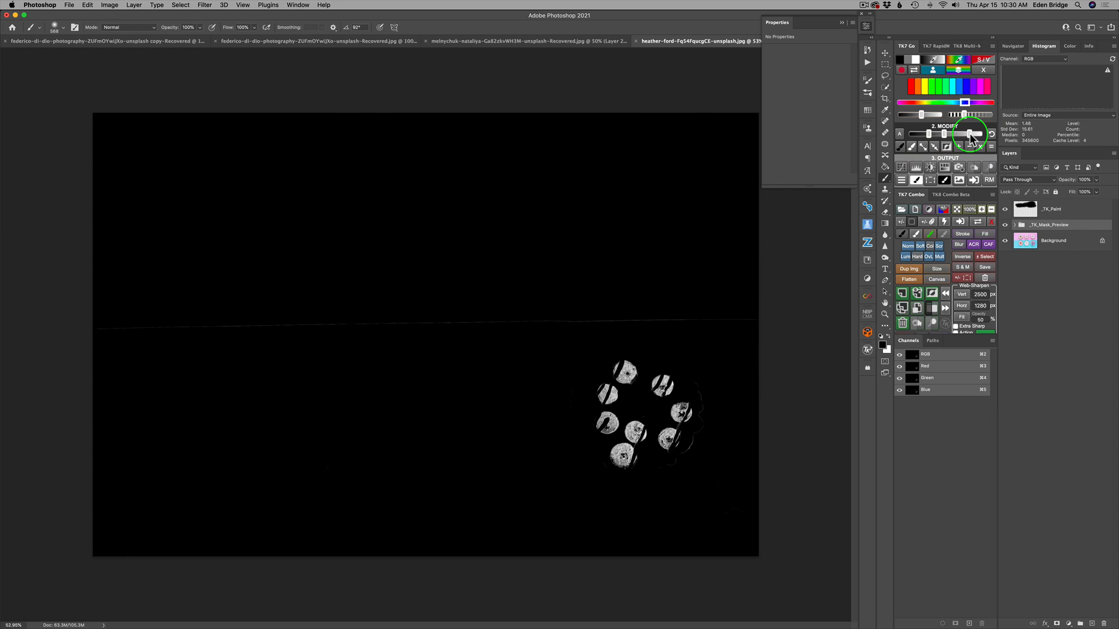
# - Paint black along the dividing line between the pink and turquoise backgrounds to clear it from the mask
pyautogui.click(915, 168)
pyautogui.moveTo(103, 328)
pyautogui.mouseDown()
pyautogui.moveTo(569, 305)
pyautogui.moveTo(767, 309)
pyautogui.mouseUp()
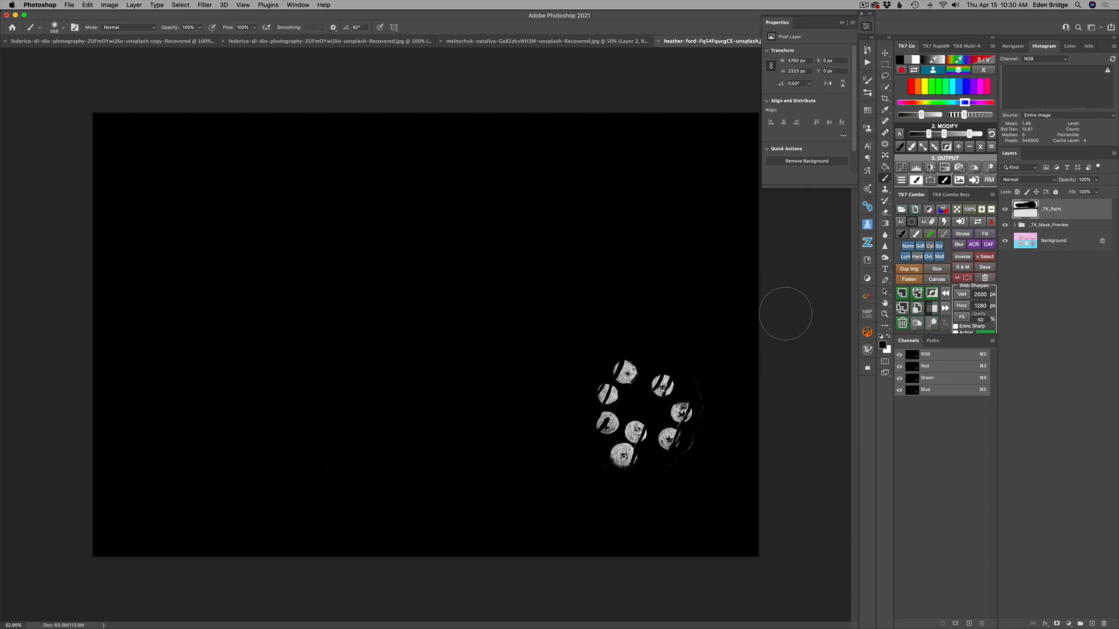
# - Output the blueberry mask as a Hue/Saturation adjustment with saturation +79 and lightness +17, and compare the image with and without it
pyautogui.click(945, 169)
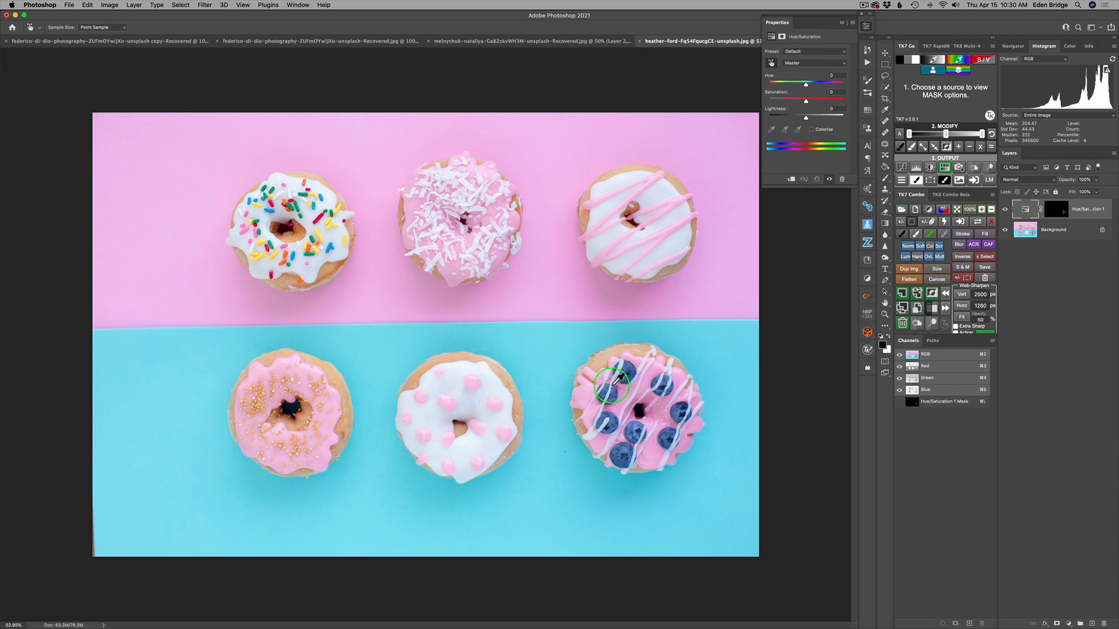
pyautogui.moveTo(806, 100)
pyautogui.mouseDown()
pyautogui.moveTo(844, 103)
pyautogui.moveTo(805, 101)
pyautogui.moveTo(844, 104)
pyautogui.moveTo(826, 108)
pyautogui.mouseUp()
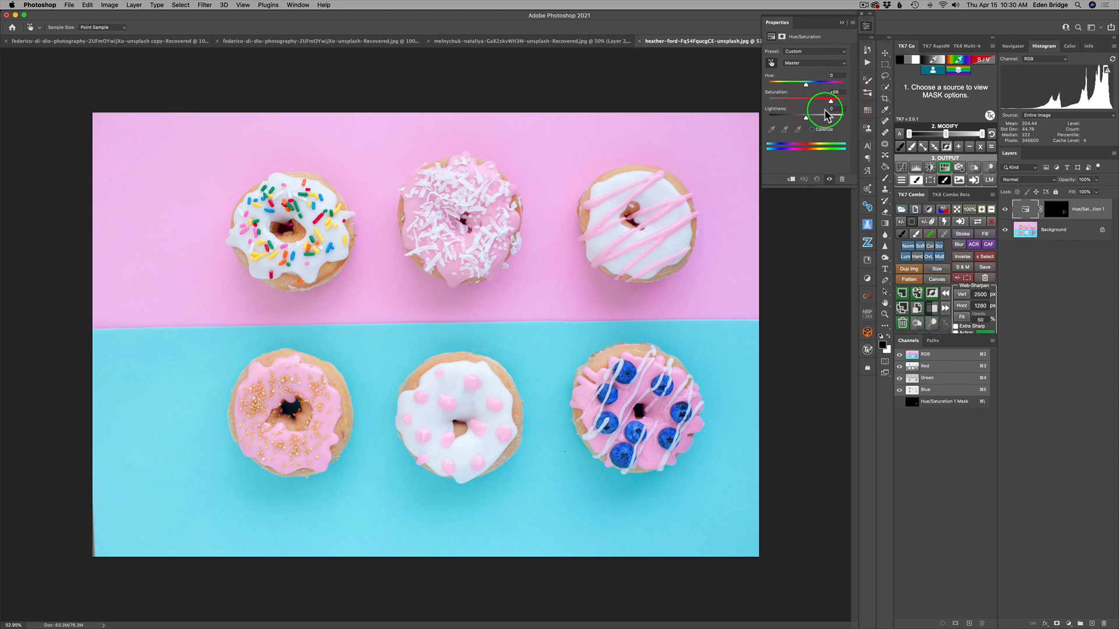
pyautogui.moveTo(805, 120); pyautogui.dragTo(815, 117)
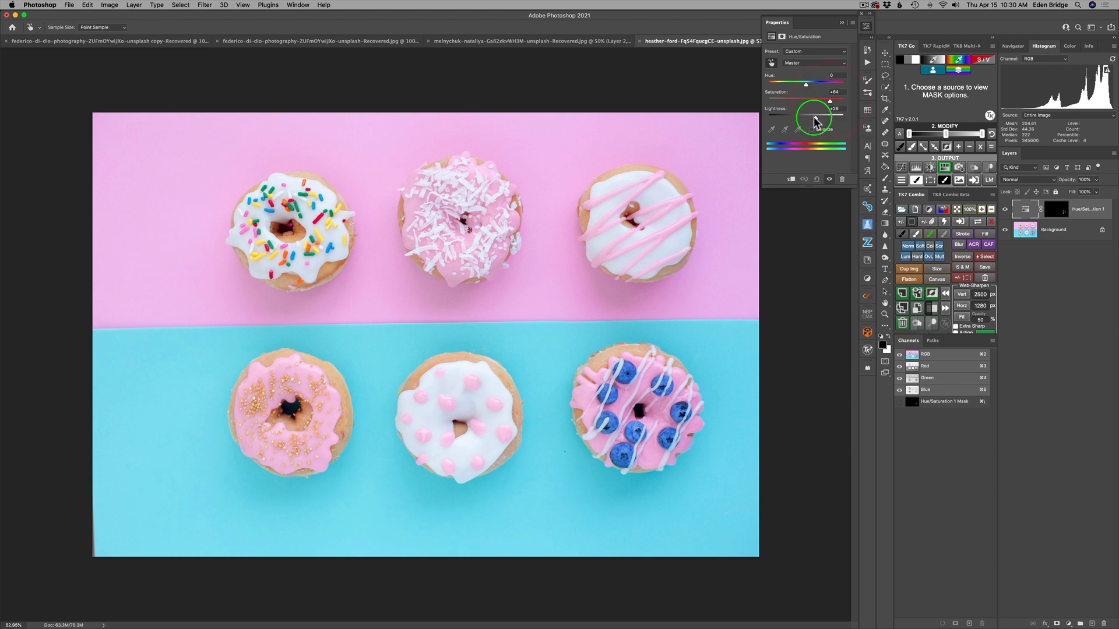
pyautogui.moveTo(815, 117)
pyautogui.mouseDown()
pyautogui.moveTo(796, 118)
pyautogui.moveTo(836, 101)
pyautogui.moveTo(812, 117)
pyautogui.mouseUp()
pyautogui.click(1005, 210)
pyautogui.click(1004, 211)
pyautogui.click(1004, 211)
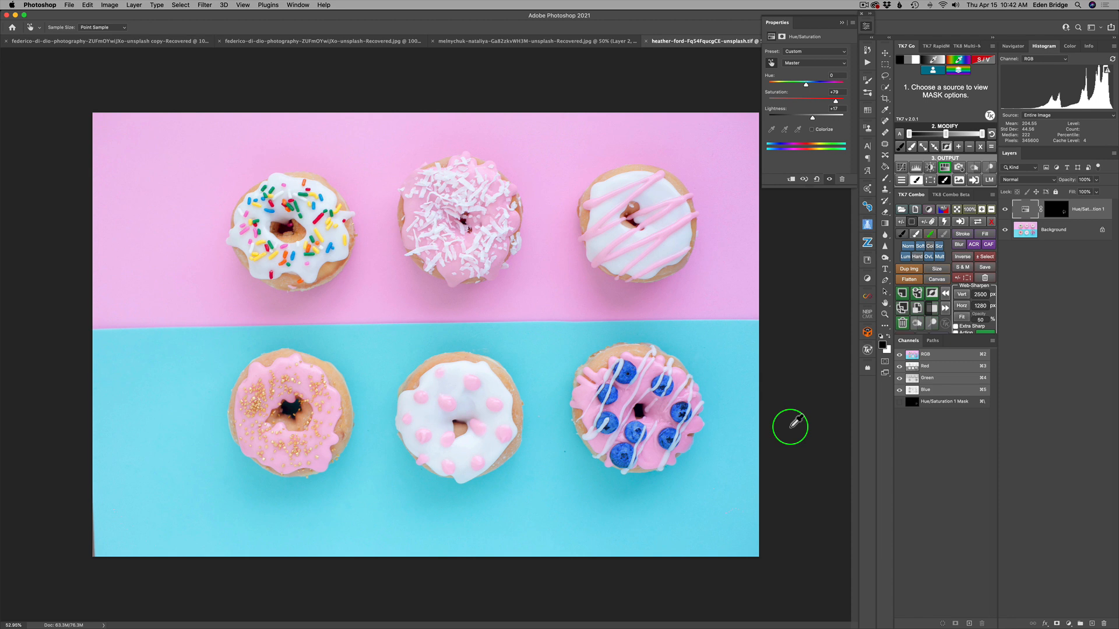
# - Create an Infinity Color mask from the pink icing stripe on the upper striped donut and compare its preview with the image
pyautogui.click(961, 64)
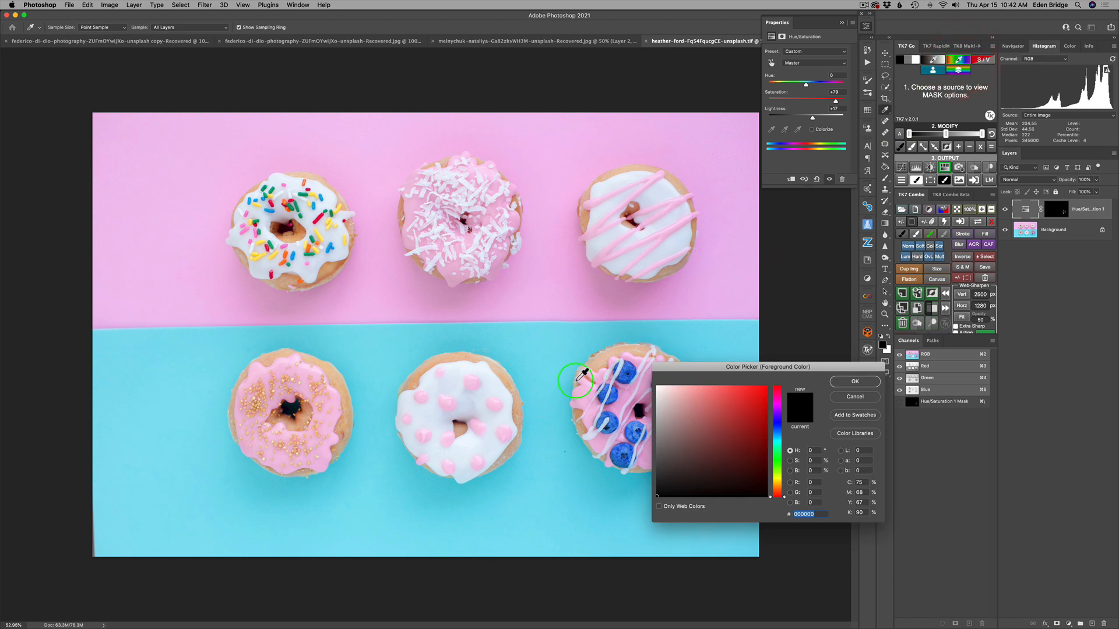
pyautogui.click(677, 203)
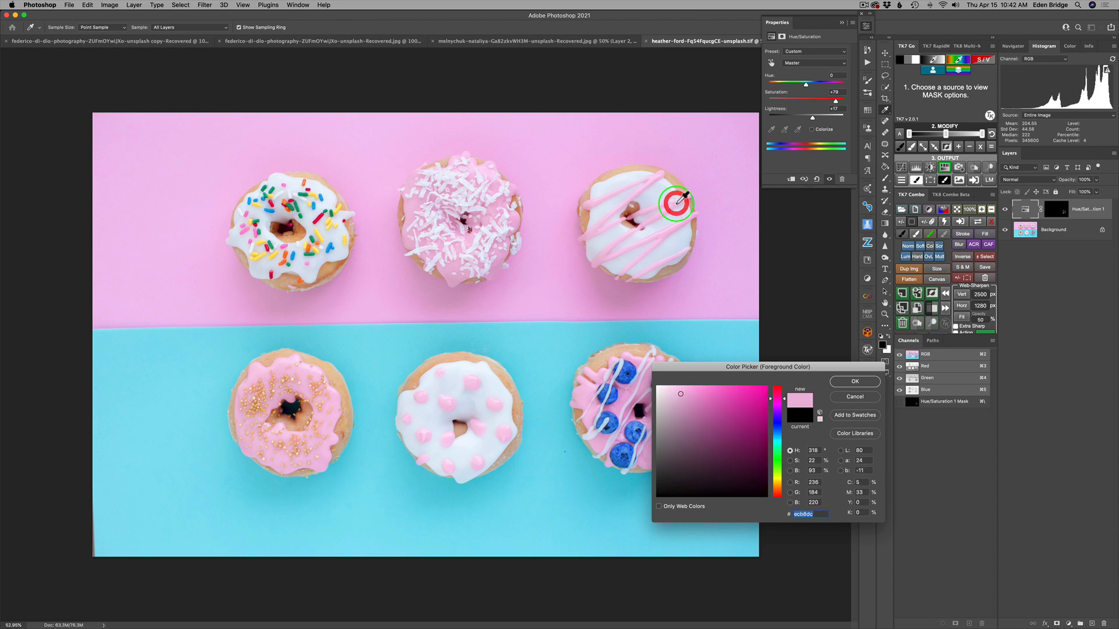
pyautogui.click(852, 383)
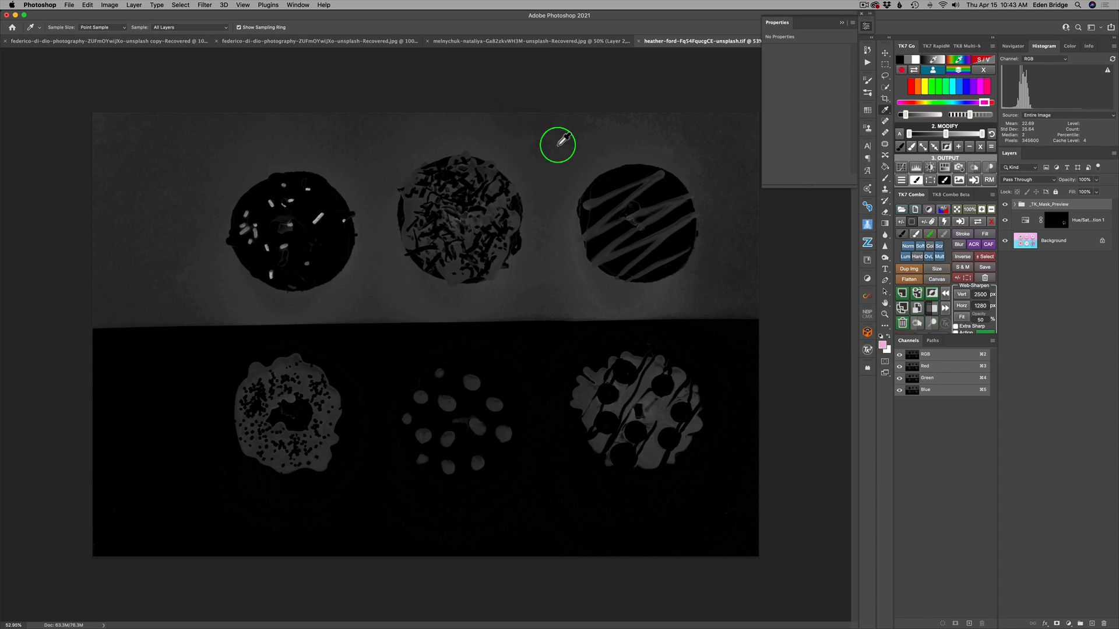
pyautogui.click(914, 70)
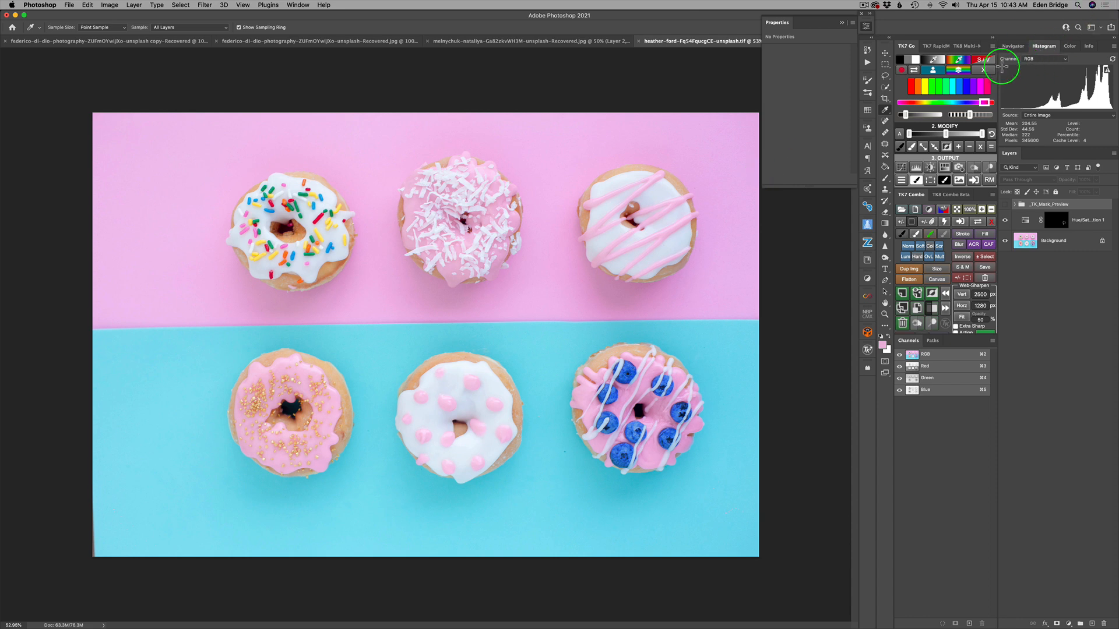
pyautogui.click(914, 70)
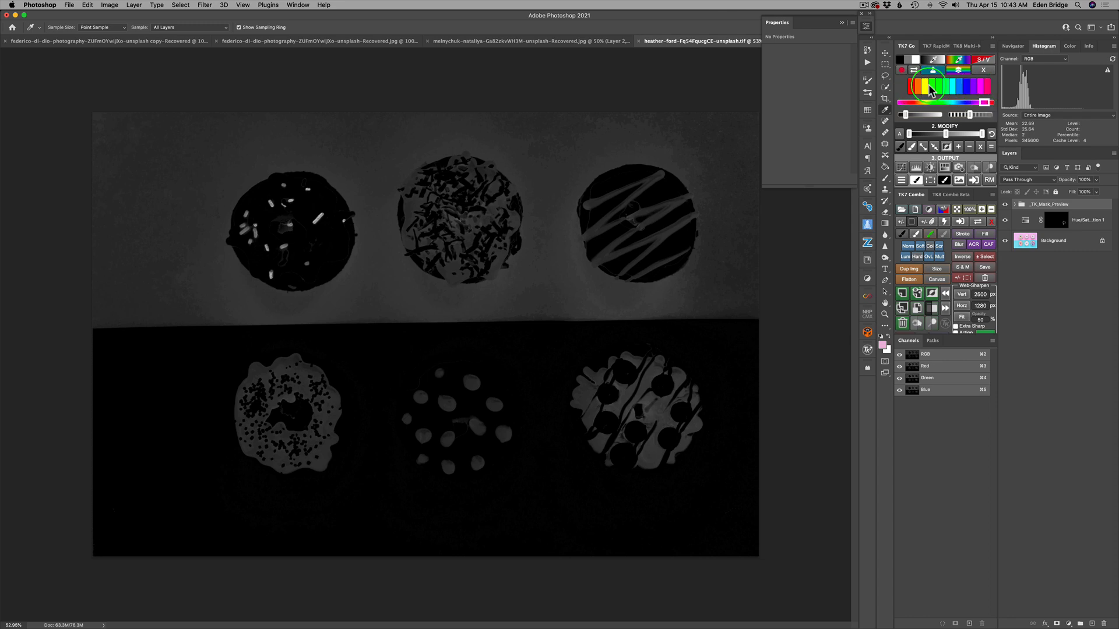
# - Widen the pink mask's colour range toward purple while keeping the blueberries and the donut dough excluded
pyautogui.click(974, 104)
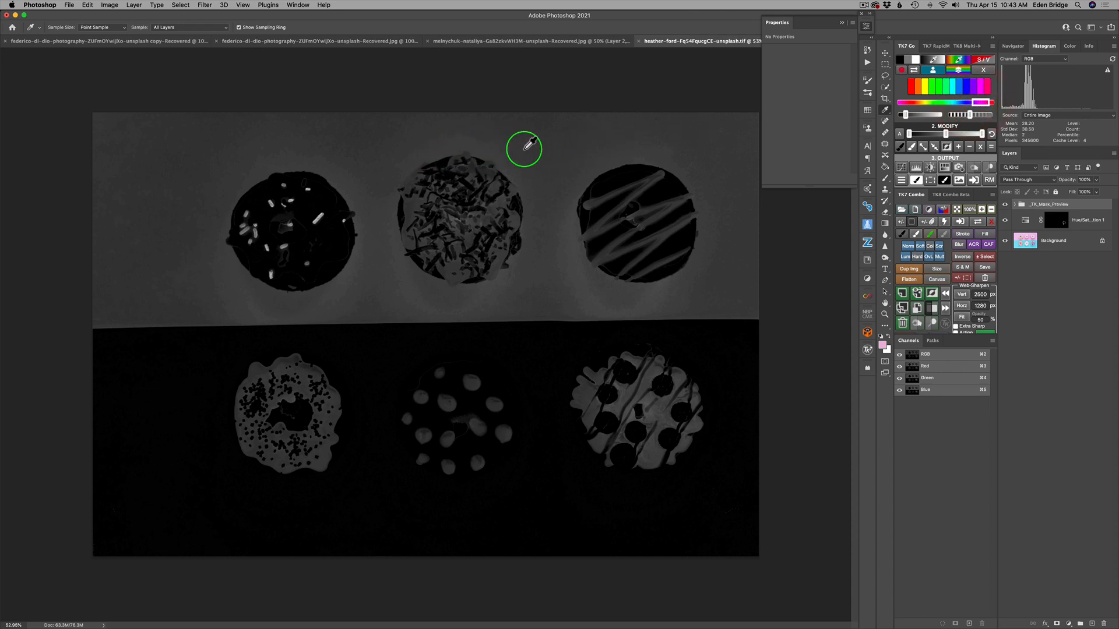
pyautogui.click(968, 104)
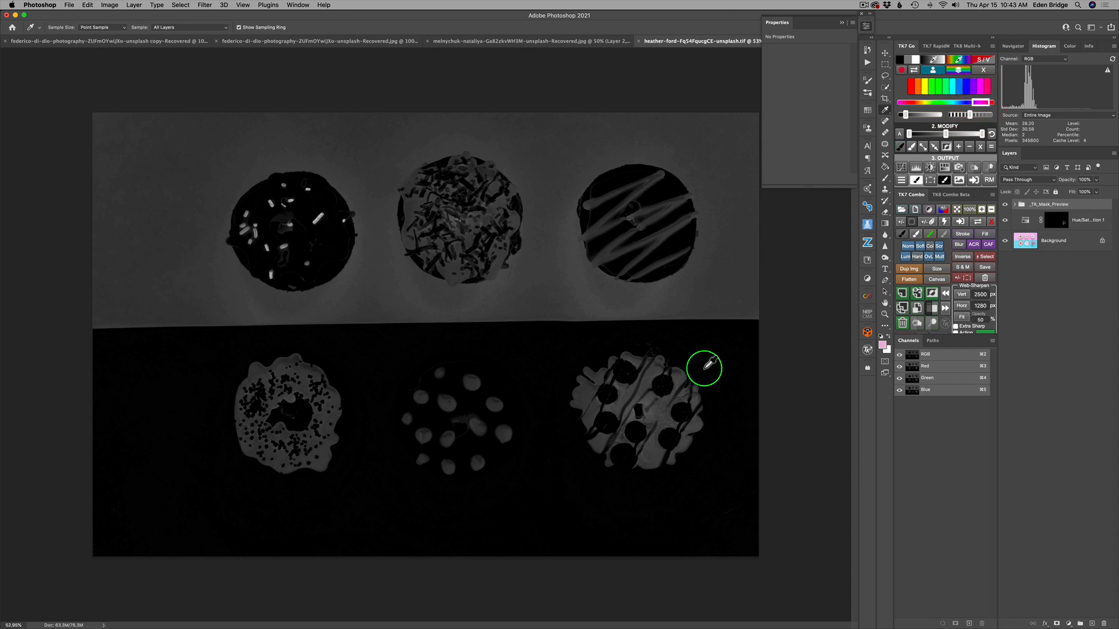
pyautogui.click(969, 104)
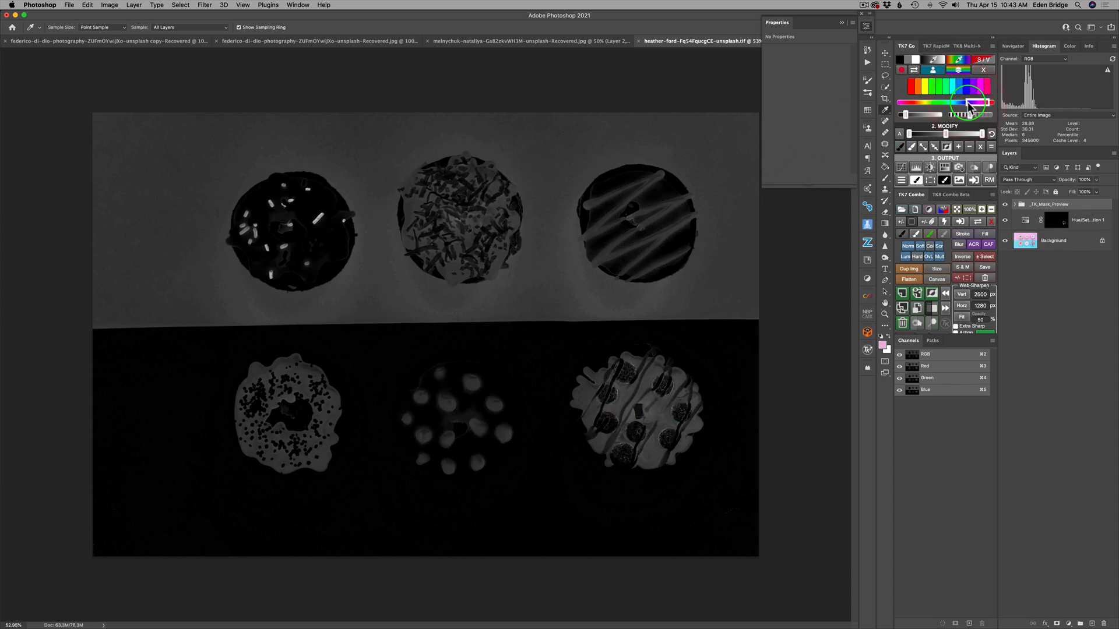
pyautogui.click(969, 104)
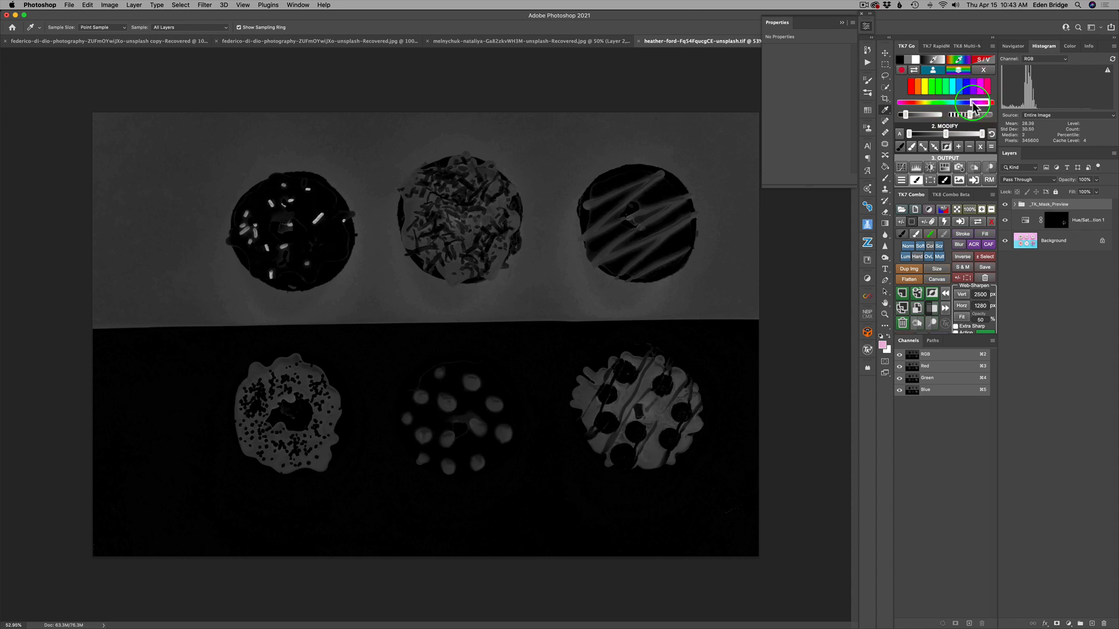
pyautogui.moveTo(972, 104); pyautogui.dragTo(974, 106)
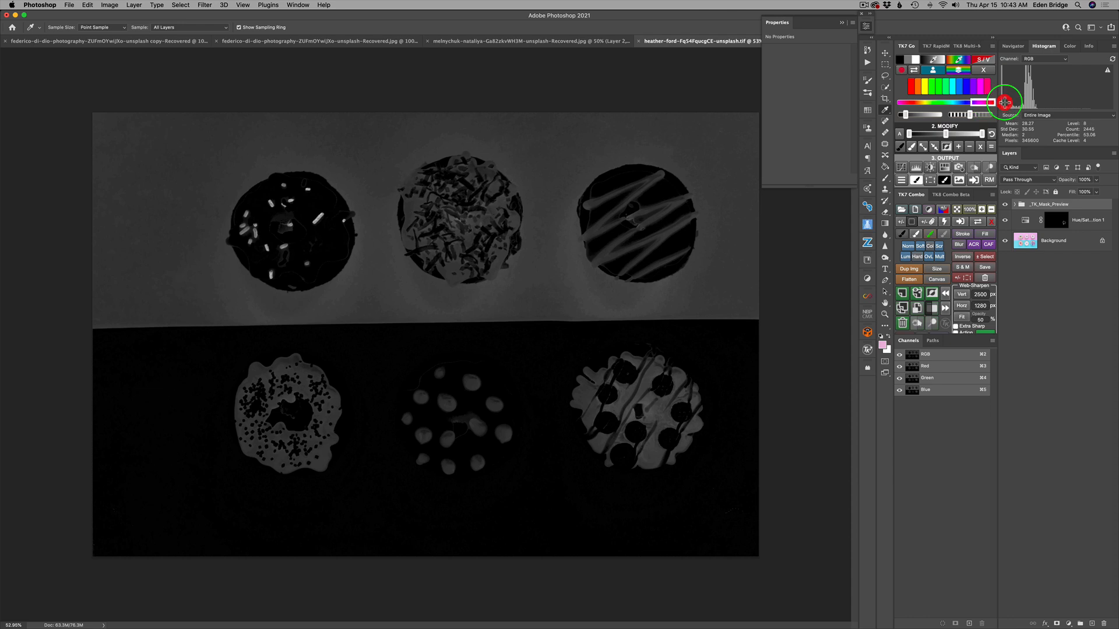
pyautogui.click(994, 103)
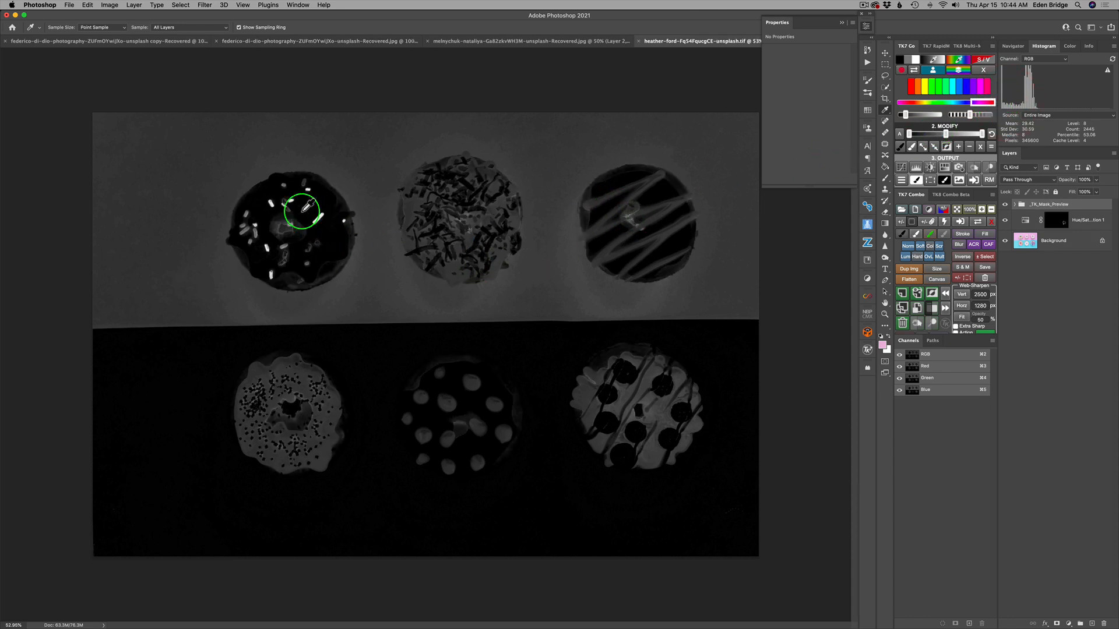
pyautogui.click(988, 105)
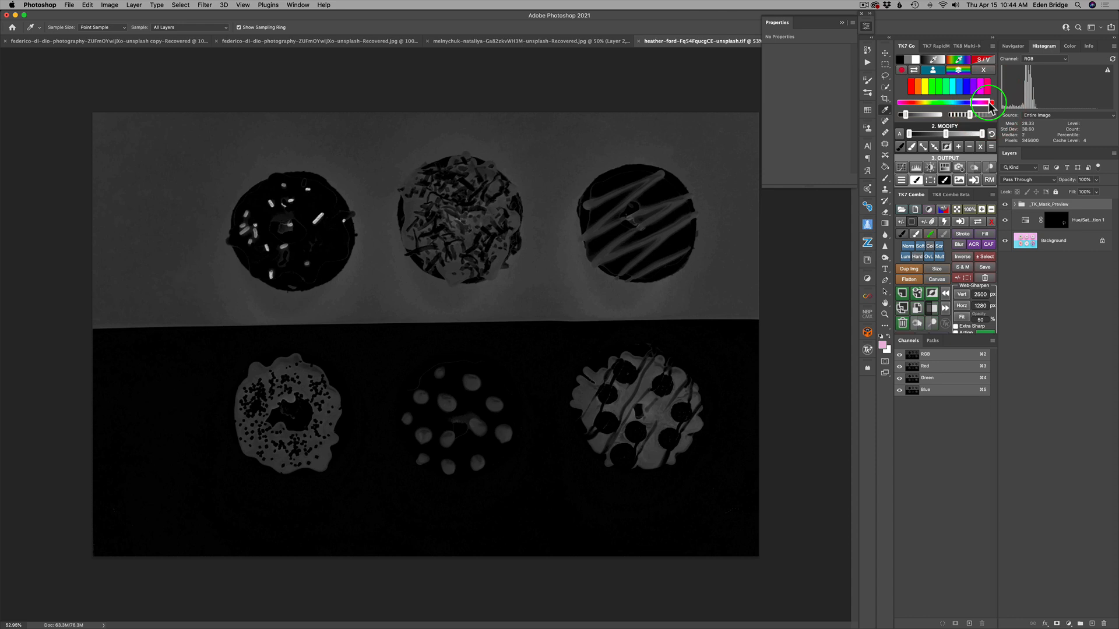
pyautogui.click(988, 105)
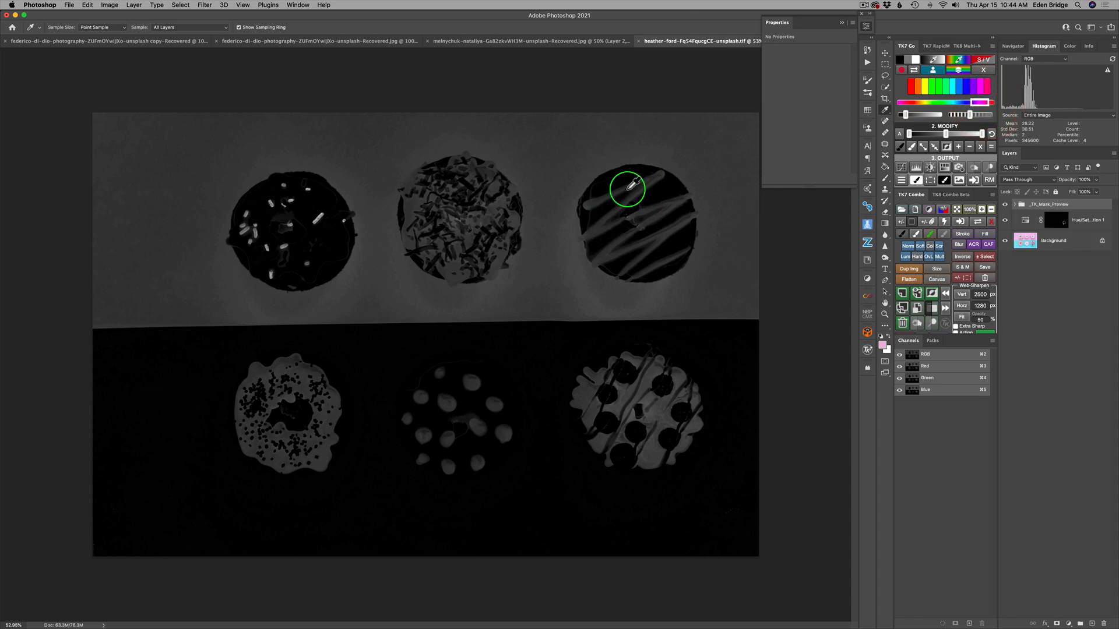
# - Brighten the pink mask and set its levels to about 22 for black and 221 for white
pyautogui.moveTo(904, 114); pyautogui.dragTo(921, 114)
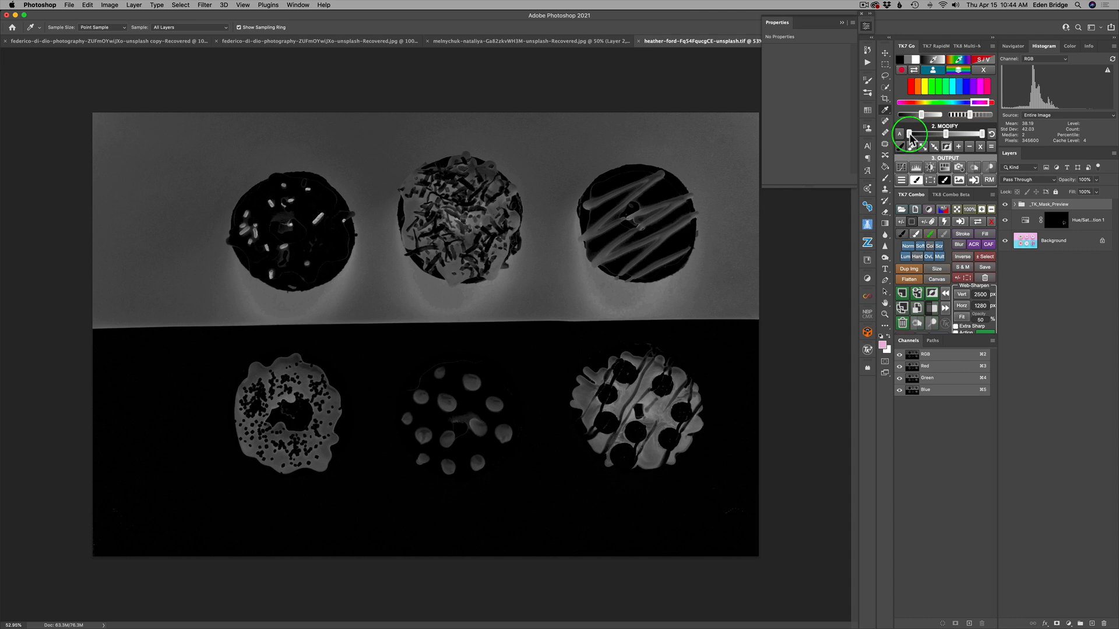
pyautogui.moveTo(910, 137); pyautogui.dragTo(915, 137)
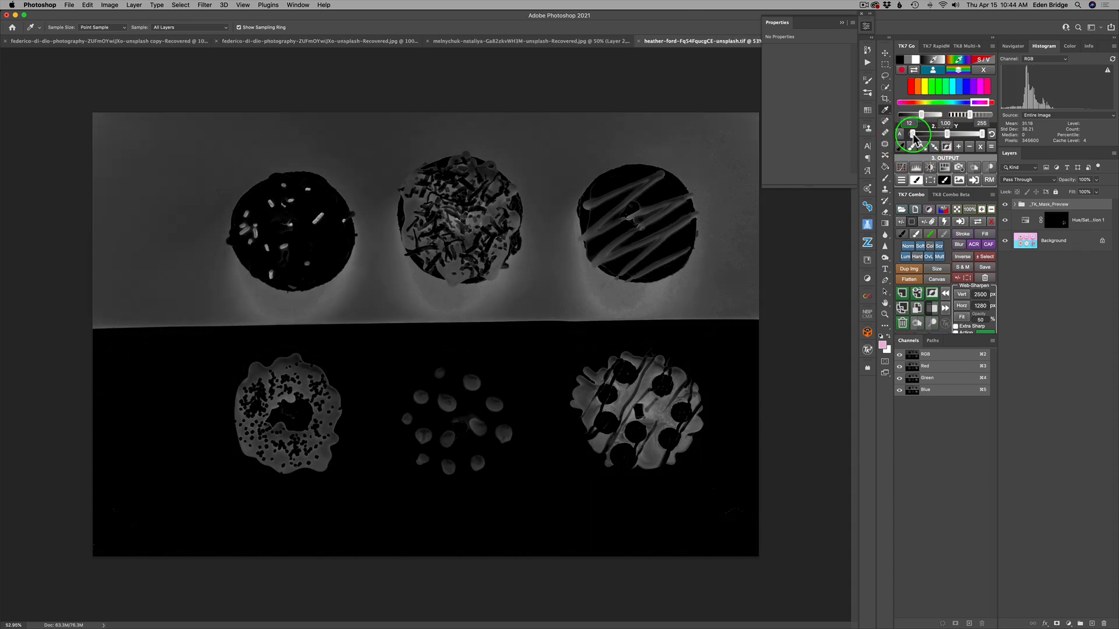
pyautogui.moveTo(949, 134); pyautogui.dragTo(917, 136)
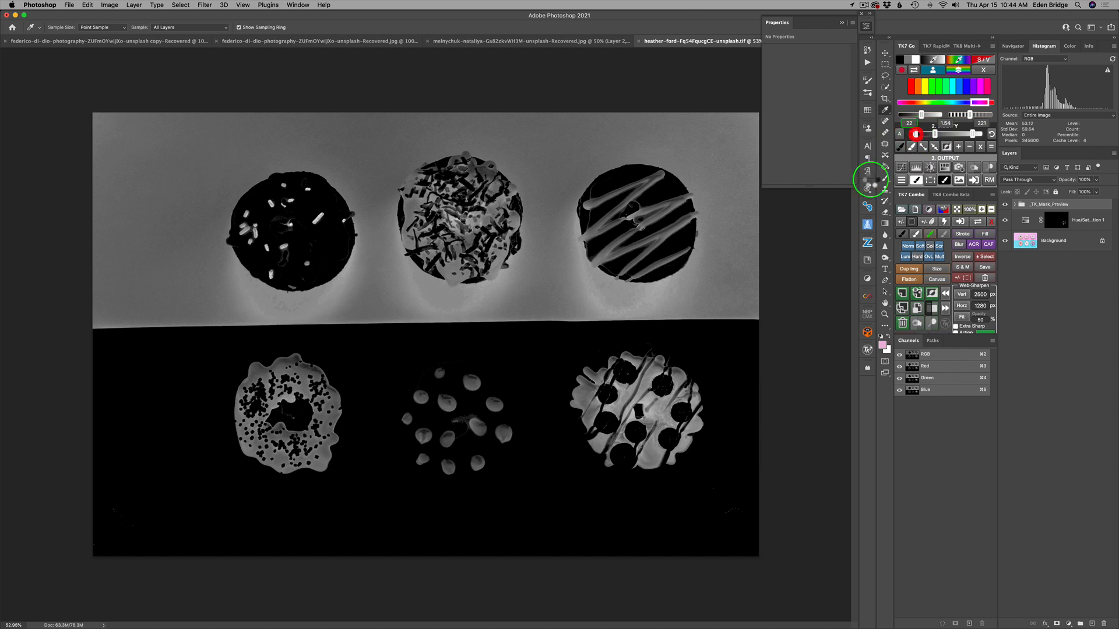
# - Strengthen the light tones of the pink mask in three increments and output it as a Hue/Saturation adjustment
pyautogui.moveTo(569, 176)
pyautogui.mouseDown()
pyautogui.moveTo(496, 216)
pyautogui.moveTo(322, 217)
pyautogui.moveTo(728, 232)
pyautogui.moveTo(662, 225)
pyautogui.moveTo(644, 353)
pyautogui.moveTo(279, 414)
pyautogui.moveTo(613, 394)
pyautogui.moveTo(867, 182)
pyautogui.moveTo(913, 171)
pyautogui.moveTo(935, 150)
pyautogui.moveTo(924, 151)
pyautogui.mouseUp()
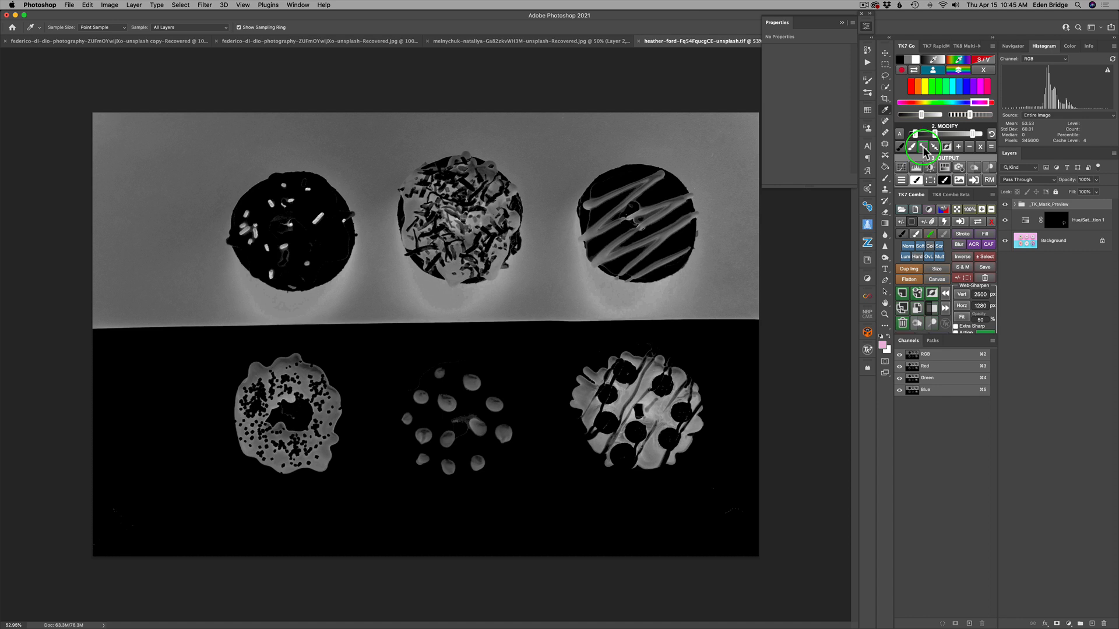
pyautogui.moveTo(924, 151); pyautogui.dragTo(923, 150)
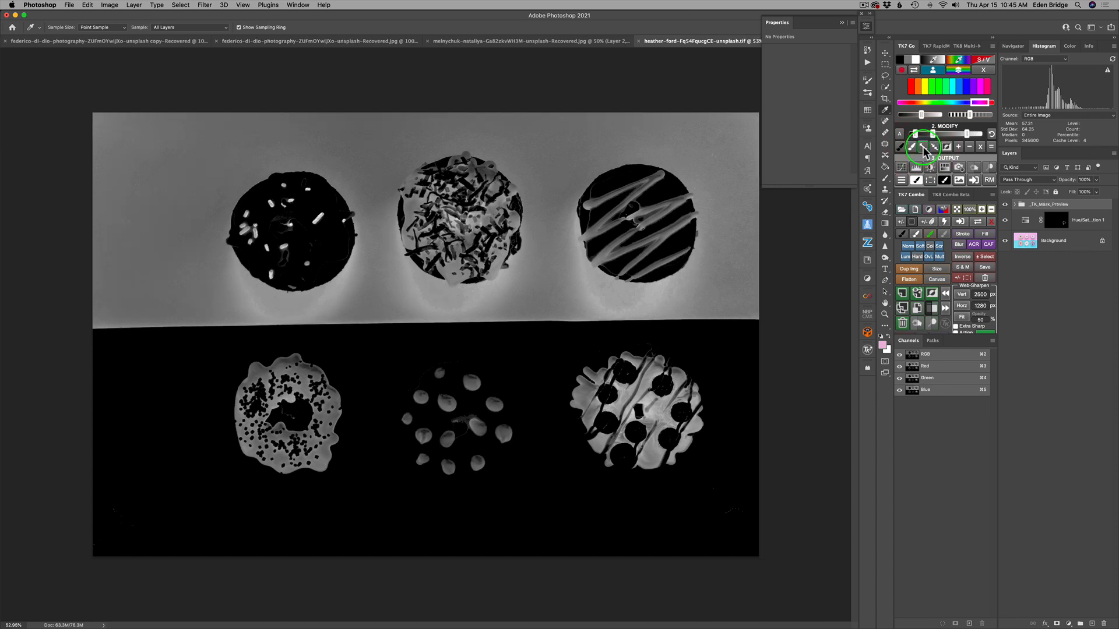
pyautogui.click(923, 151)
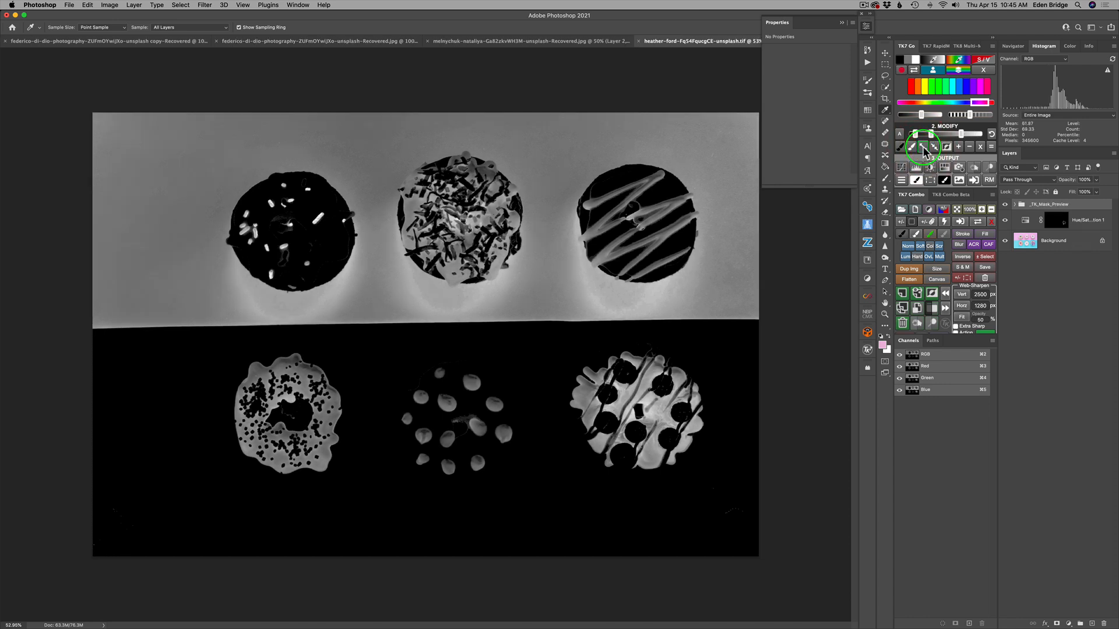
pyautogui.click(923, 150)
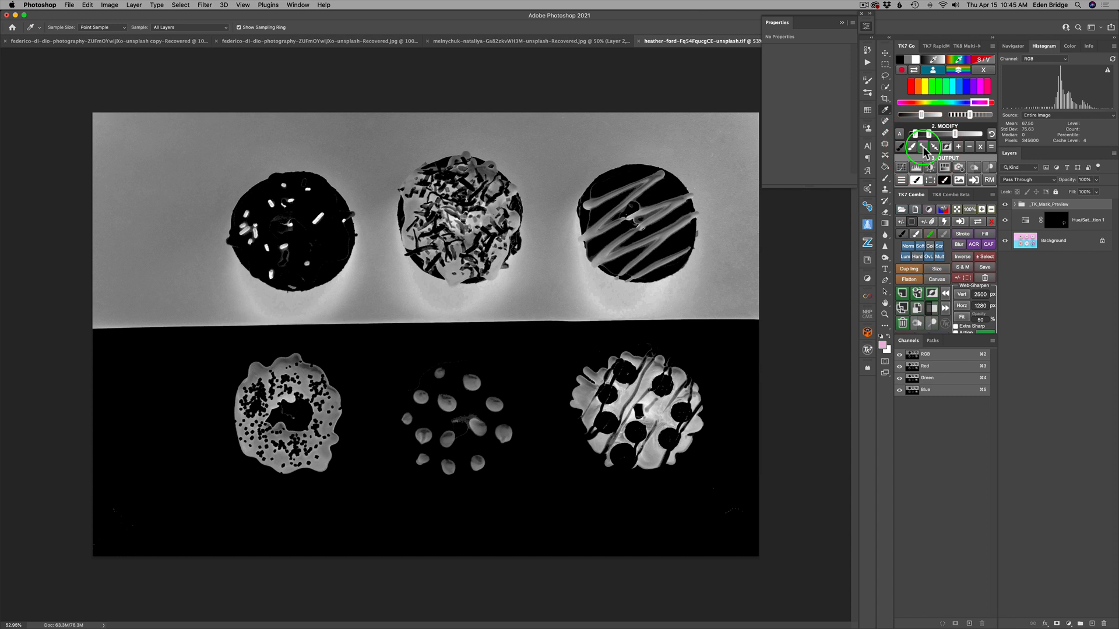
pyautogui.click(945, 168)
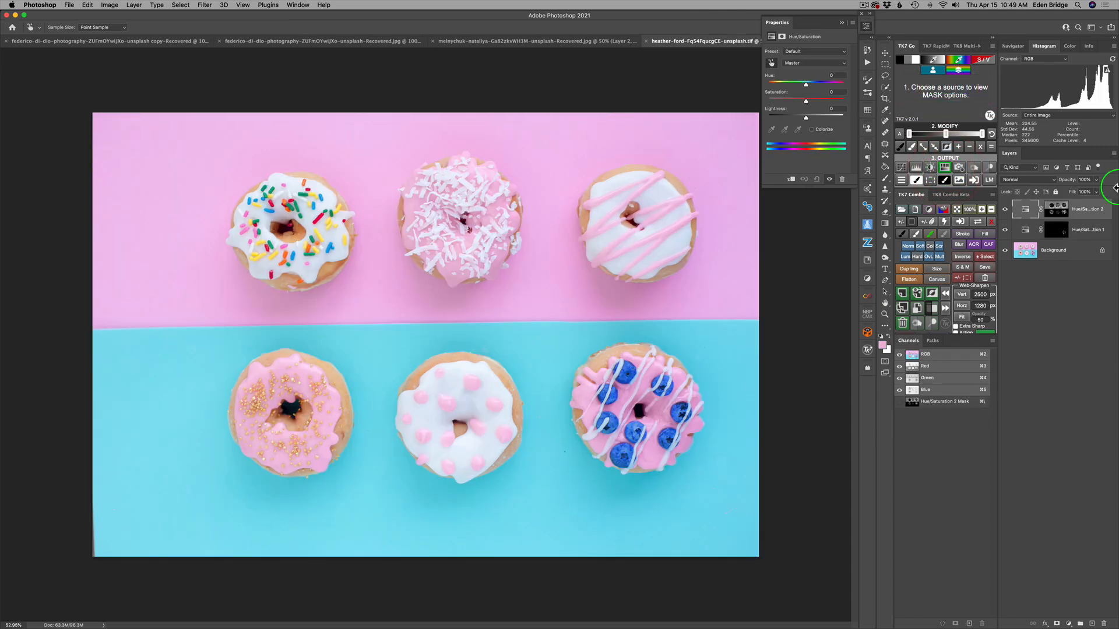
# - Set the pink Hue/Saturation adjustment to saturation +47 and lightness -1
pyautogui.moveTo(805, 100)
pyautogui.mouseDown()
pyautogui.moveTo(837, 100)
pyautogui.moveTo(776, 105)
pyautogui.moveTo(825, 105)
pyautogui.moveTo(802, 117)
pyautogui.mouseUp()
pyautogui.click(805, 115)
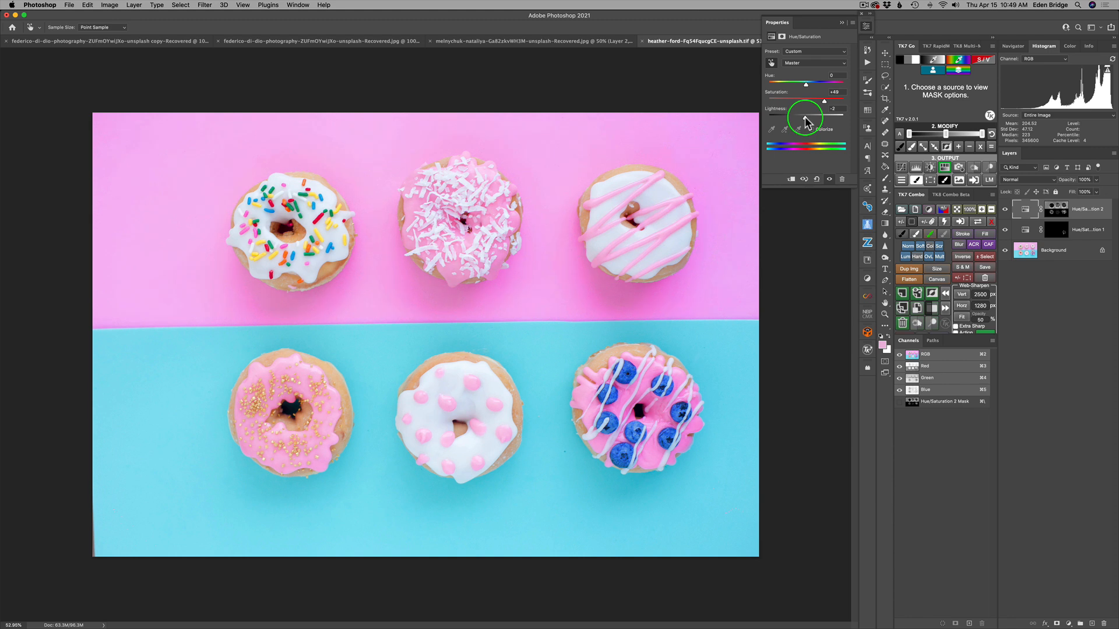
pyautogui.moveTo(824, 101)
pyautogui.mouseDown()
pyautogui.moveTo(858, 111)
pyautogui.moveTo(805, 102)
pyautogui.moveTo(825, 111)
pyautogui.mouseUp()
pyautogui.click(823, 105)
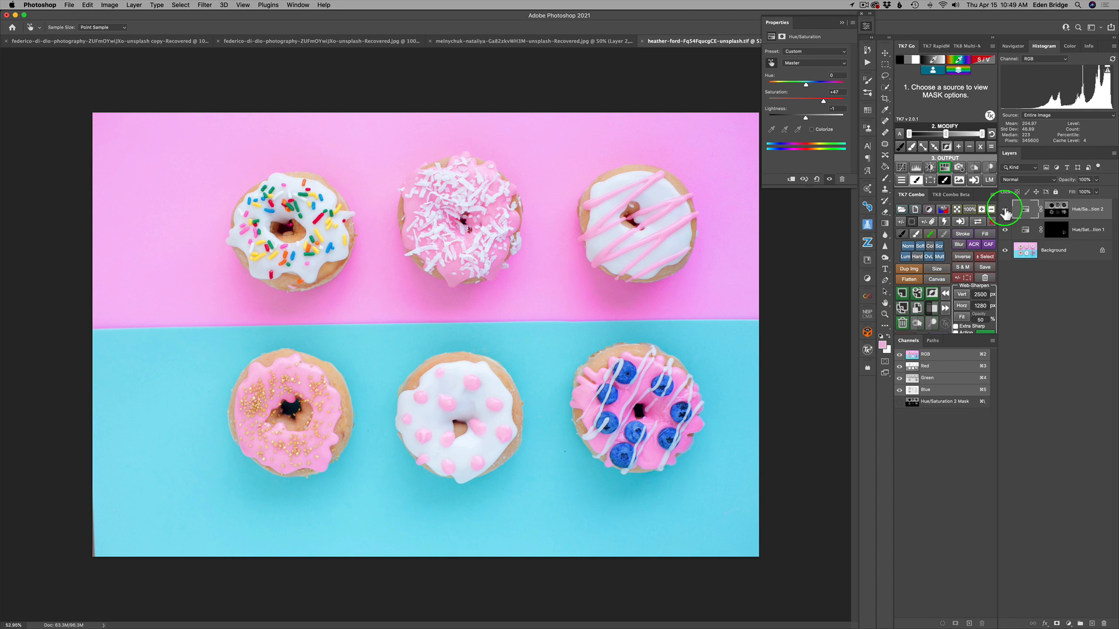
# - Compare the image with and without the pink Hue/Saturation adjustment, and against the original background alone
pyautogui.click(1004, 211)
pyautogui.click(1004, 211)
pyautogui.click(1005, 211)
pyautogui.click(1004, 211)
pyautogui.click(1005, 211)
pyautogui.click(1004, 211)
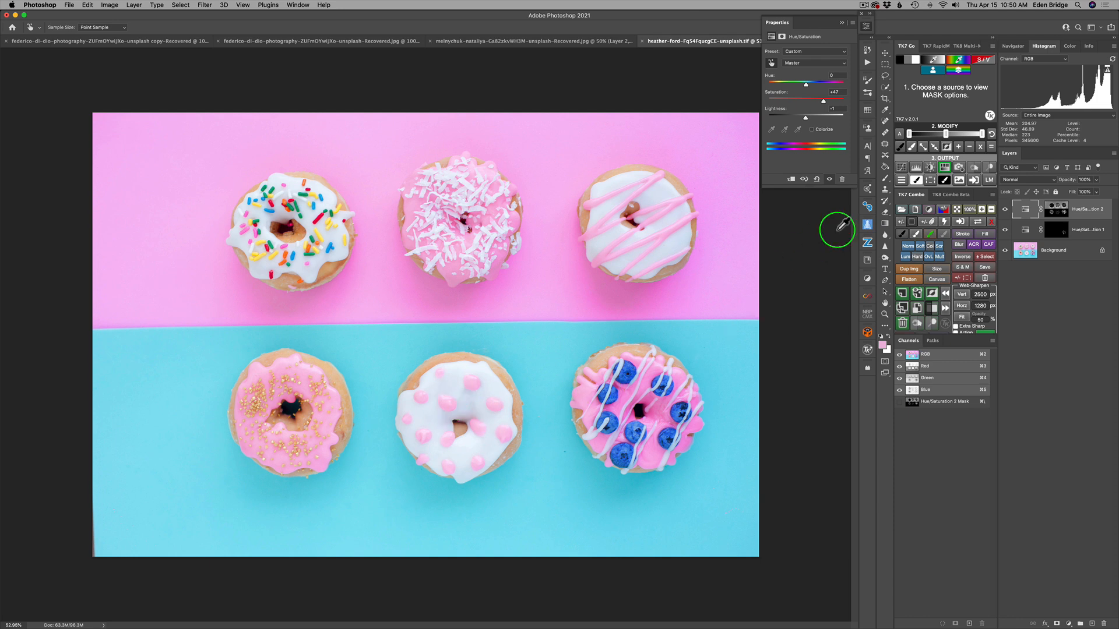
pyautogui.keyDown('alt'); pyautogui.click(1005, 251); pyautogui.keyUp('alt')
pyautogui.keyDown('alt'); pyautogui.click(1004, 251); pyautogui.keyUp('alt')
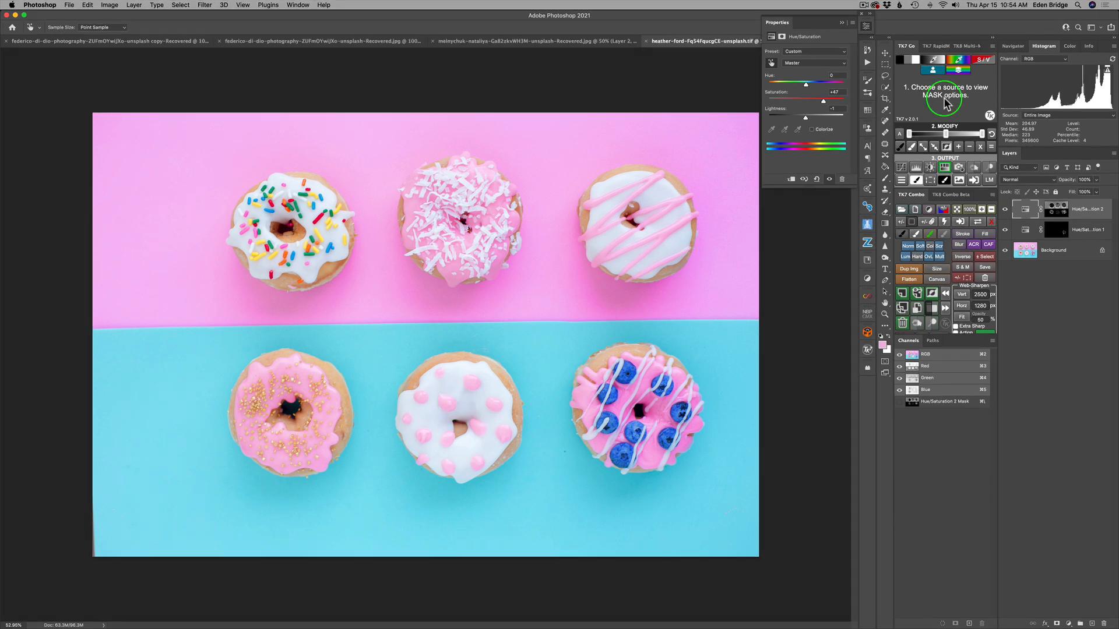
# - Create a new Infinity Color mask from a pink icing dot on the lower white donut
pyautogui.click(963, 60)
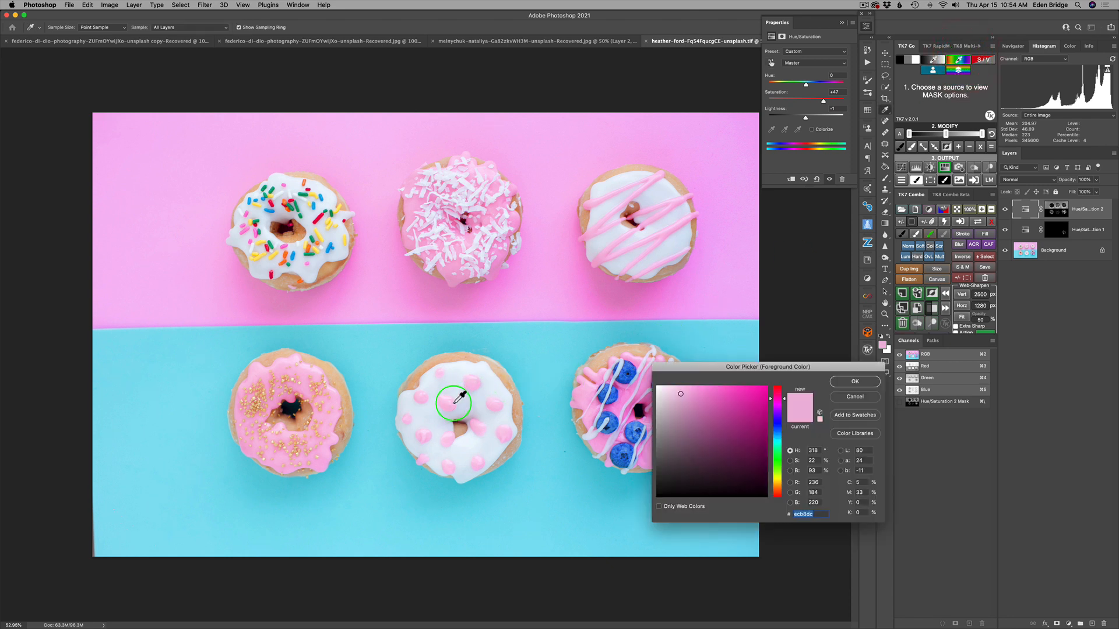
pyautogui.click(855, 381)
pyautogui.press('super+g')
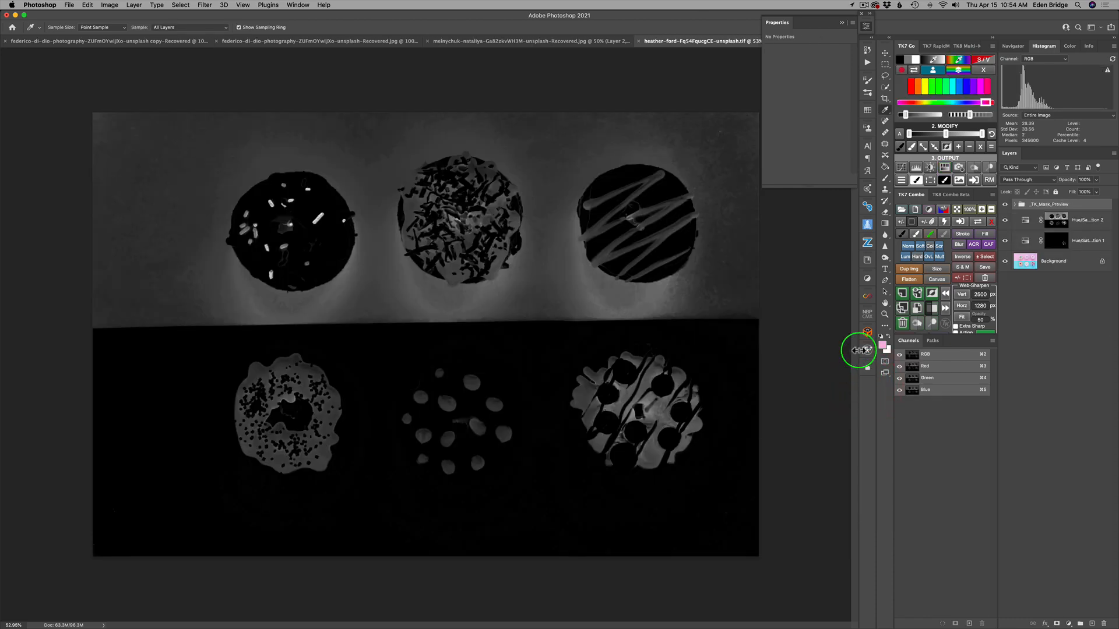
# - Widen the new mask's colour range toward purple and toward red
pyautogui.click(980, 104)
pyautogui.moveTo(980, 104); pyautogui.dragTo(978, 105)
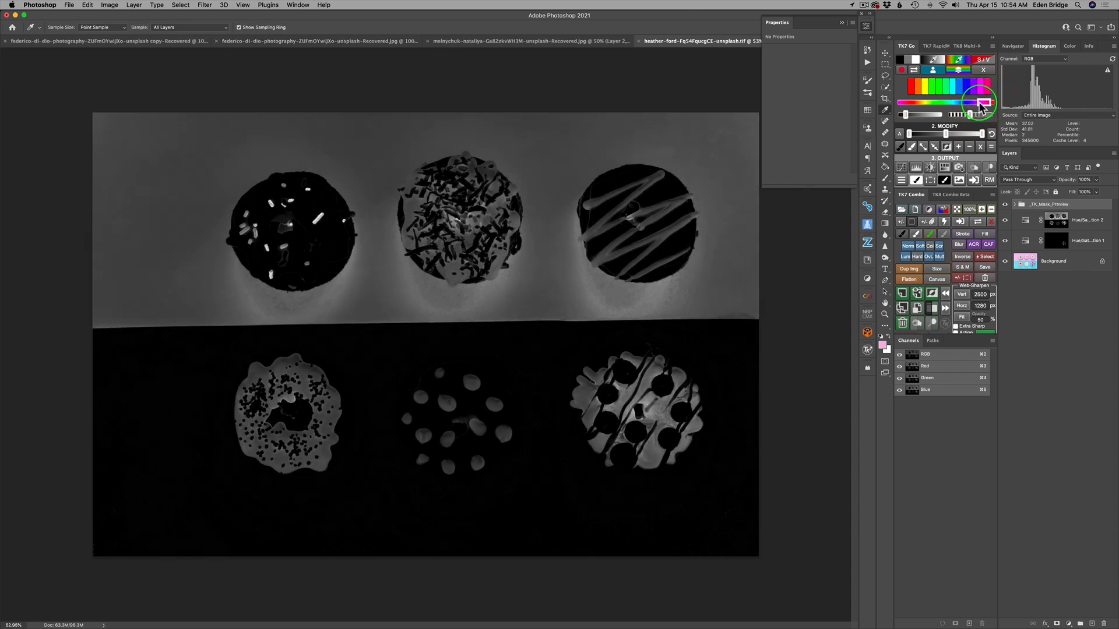
pyautogui.click(979, 104)
pyautogui.moveTo(989, 106); pyautogui.dragTo(1000, 106)
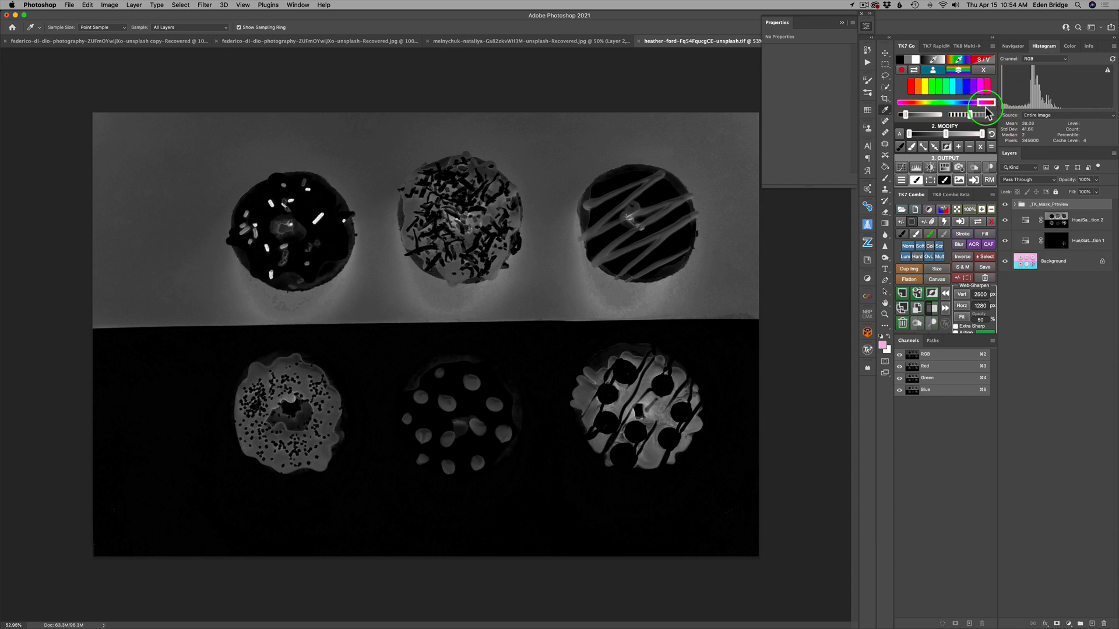
# - Compare the mask preview with the image and pull back the red end of the colour range to exclude the donut dough
pyautogui.moveTo(418, 423); pyautogui.dragTo(919, 69)
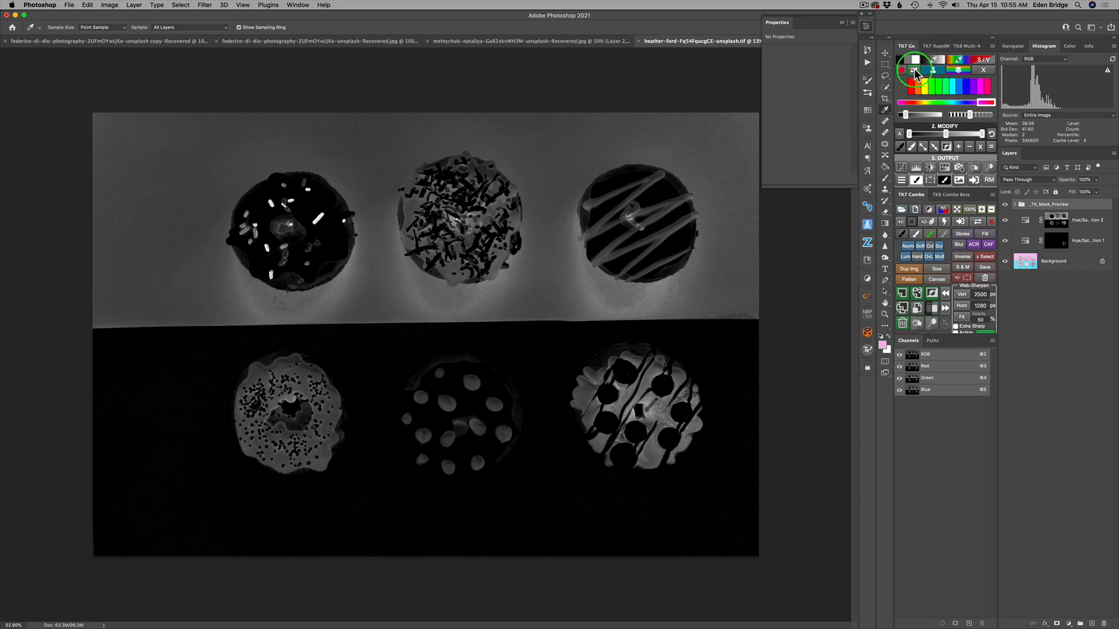
pyautogui.click(913, 69)
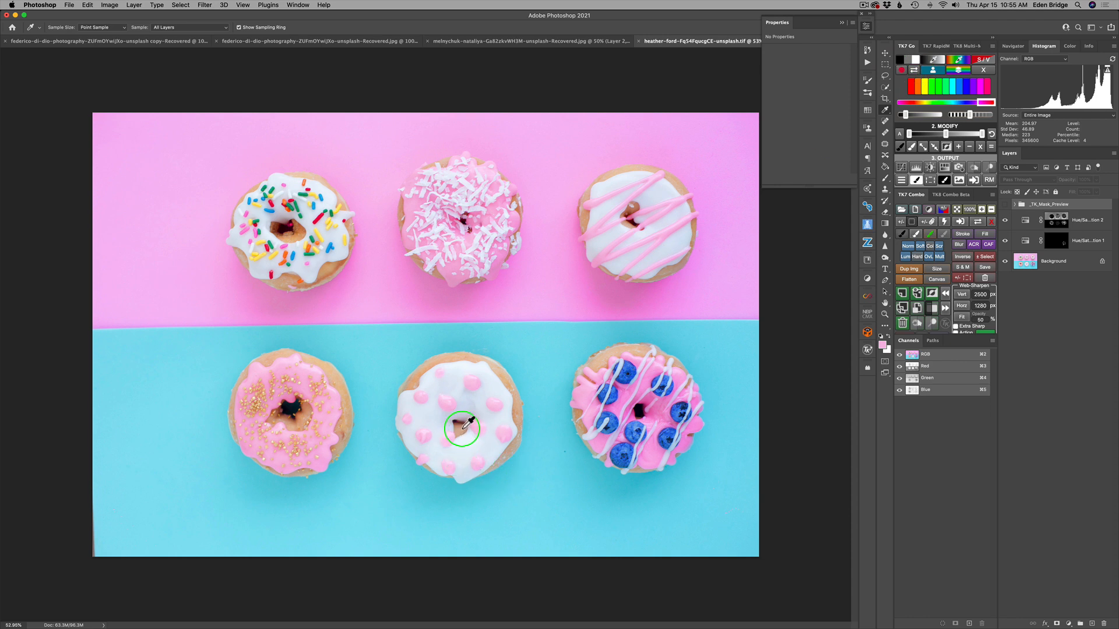
pyautogui.click(914, 75)
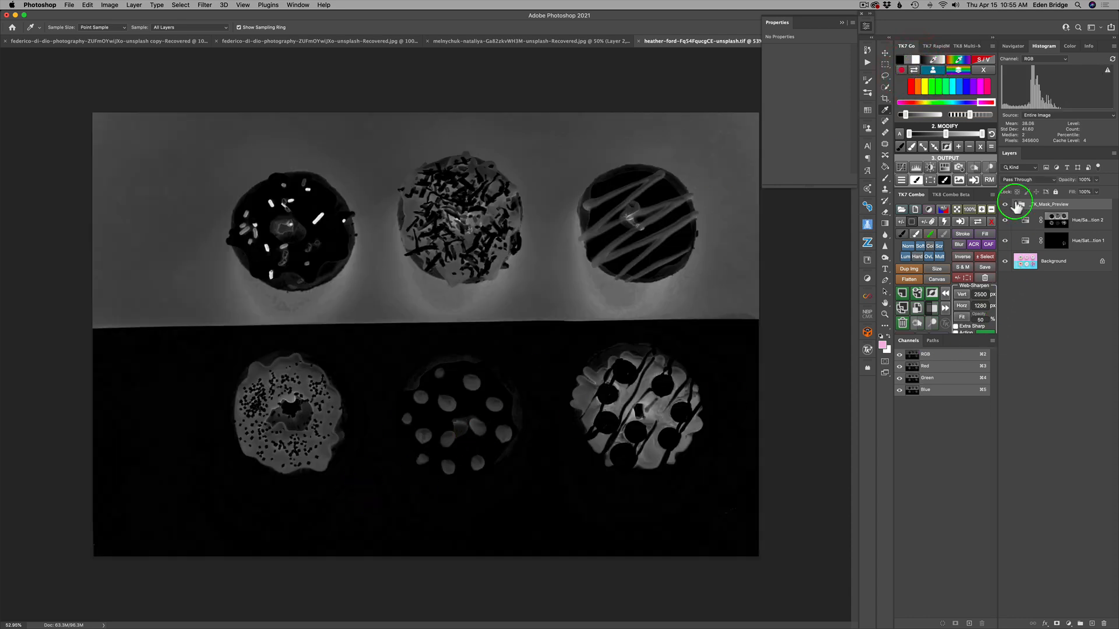
pyautogui.moveTo(994, 105); pyautogui.dragTo(984, 104)
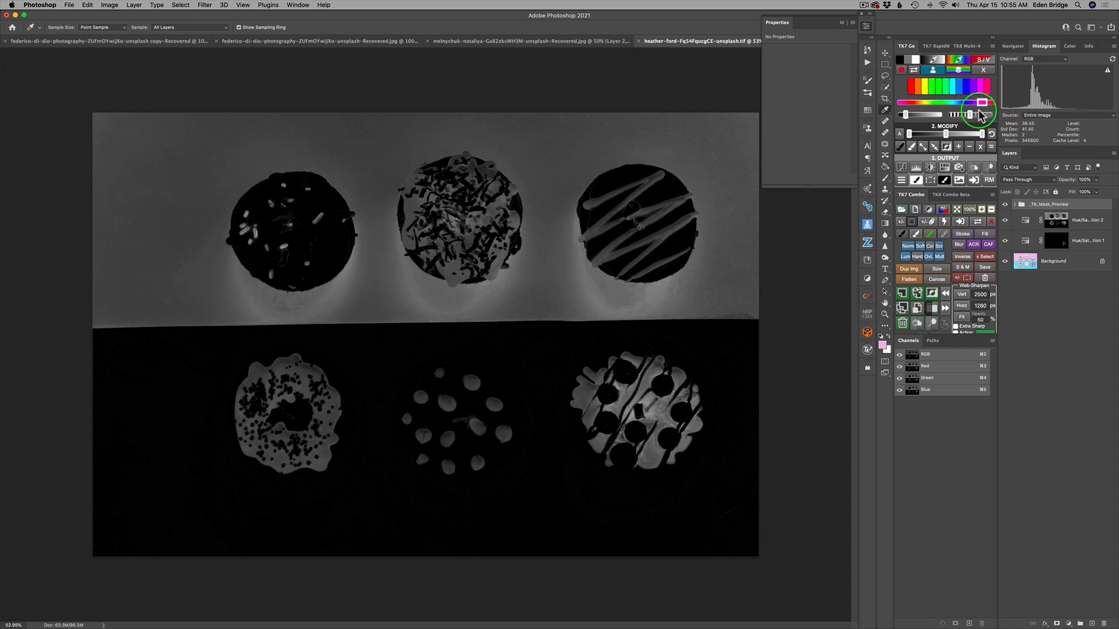
# - Try several brightness settings for the new pink mask and keep a slightly brightened one
pyautogui.click(900, 135)
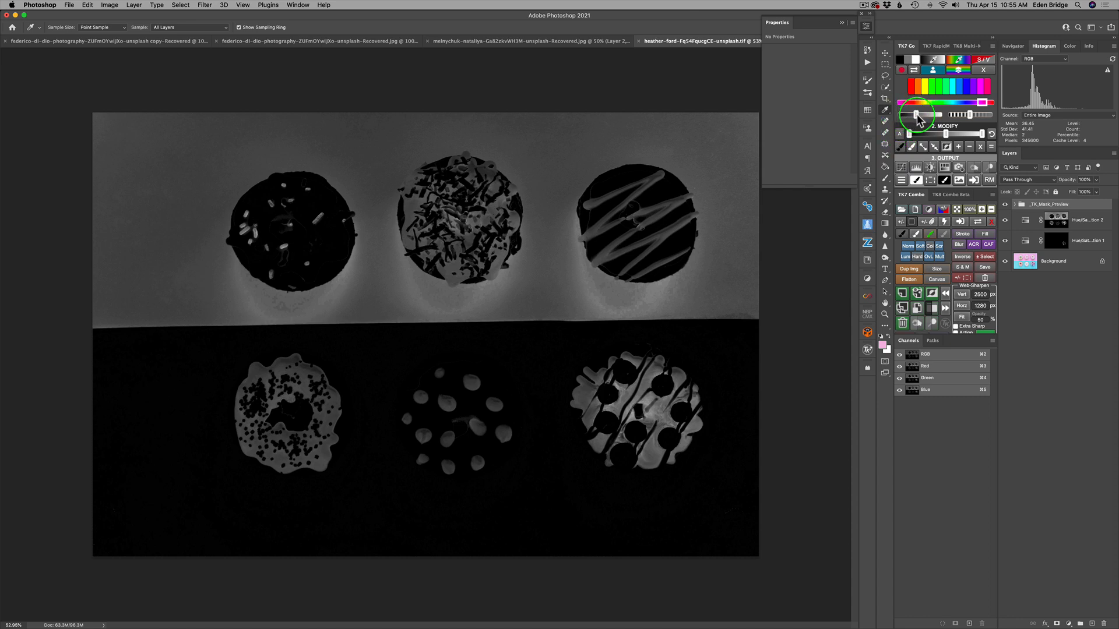
pyautogui.moveTo(916, 115); pyautogui.dragTo(931, 117)
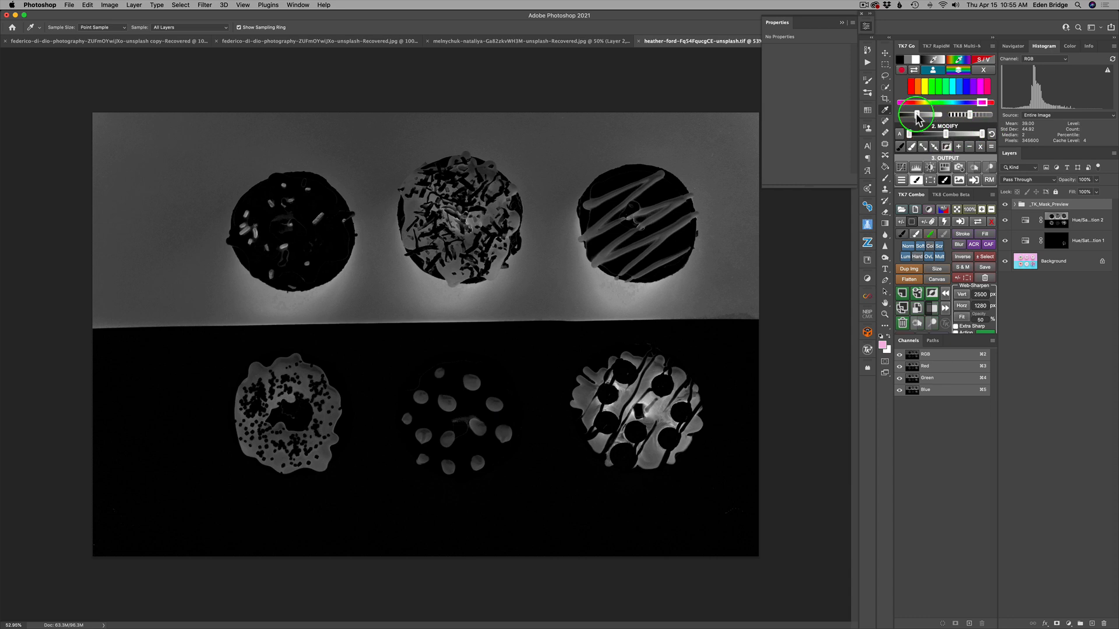
pyautogui.click(937, 115)
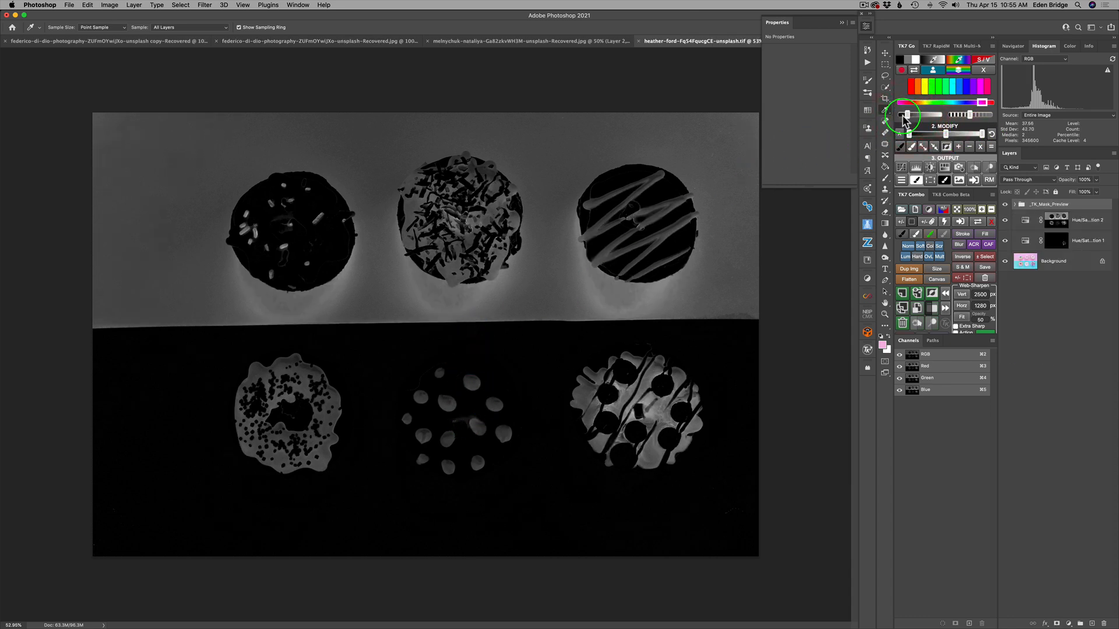
pyautogui.click(912, 114)
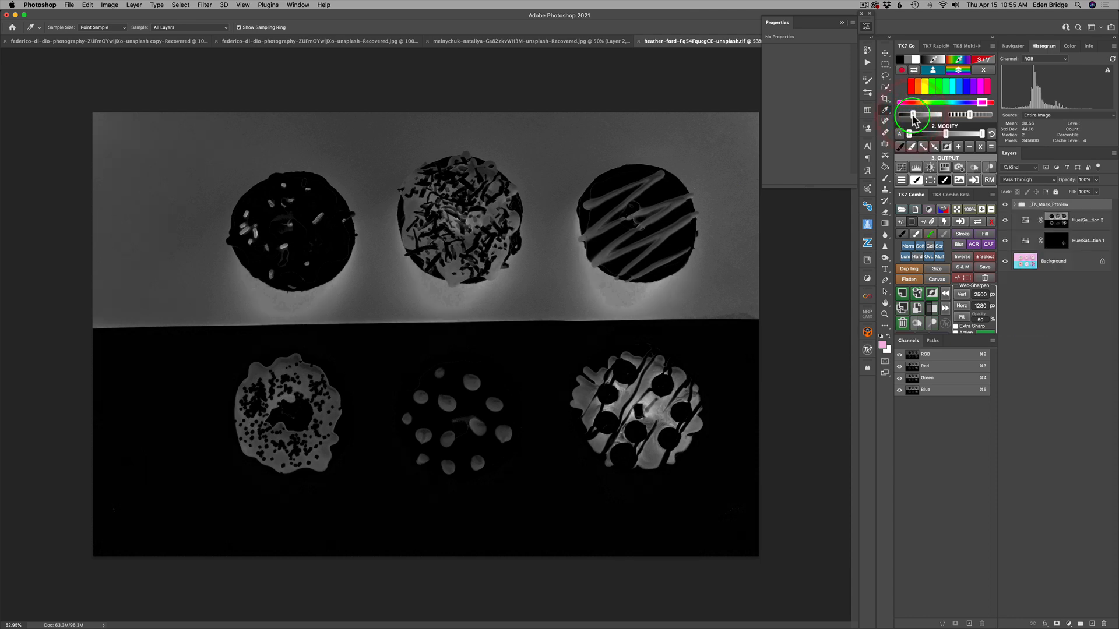
pyautogui.click(908, 115)
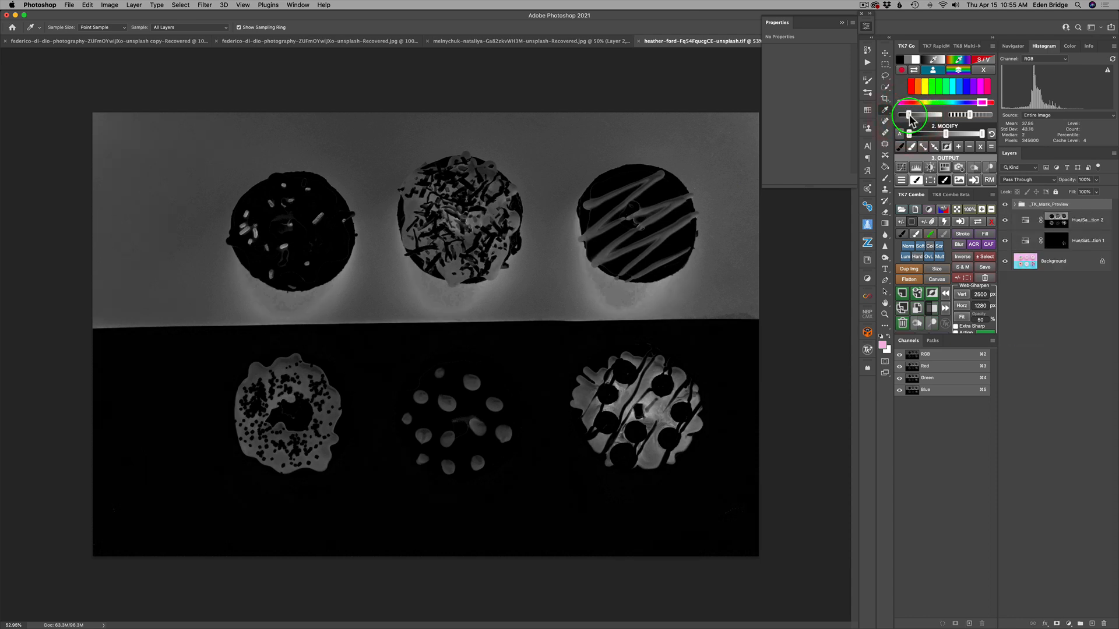
pyautogui.click(912, 115)
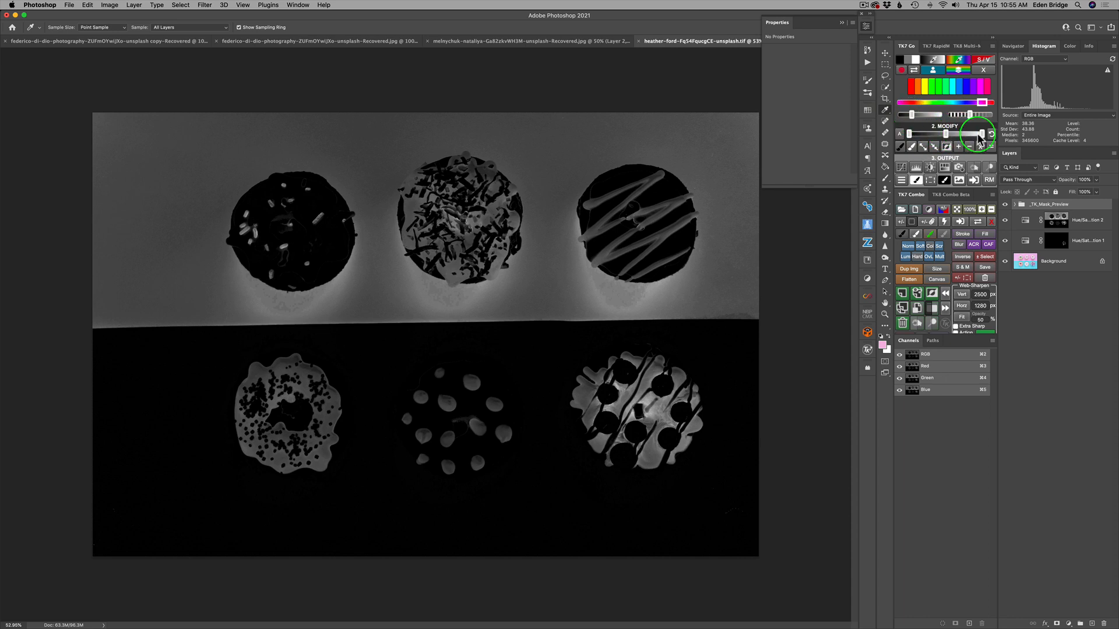
# - Lower the new pink mask's white level below 119 and raise its black level slightly to darken the background
pyautogui.moveTo(983, 137); pyautogui.dragTo(950, 138)
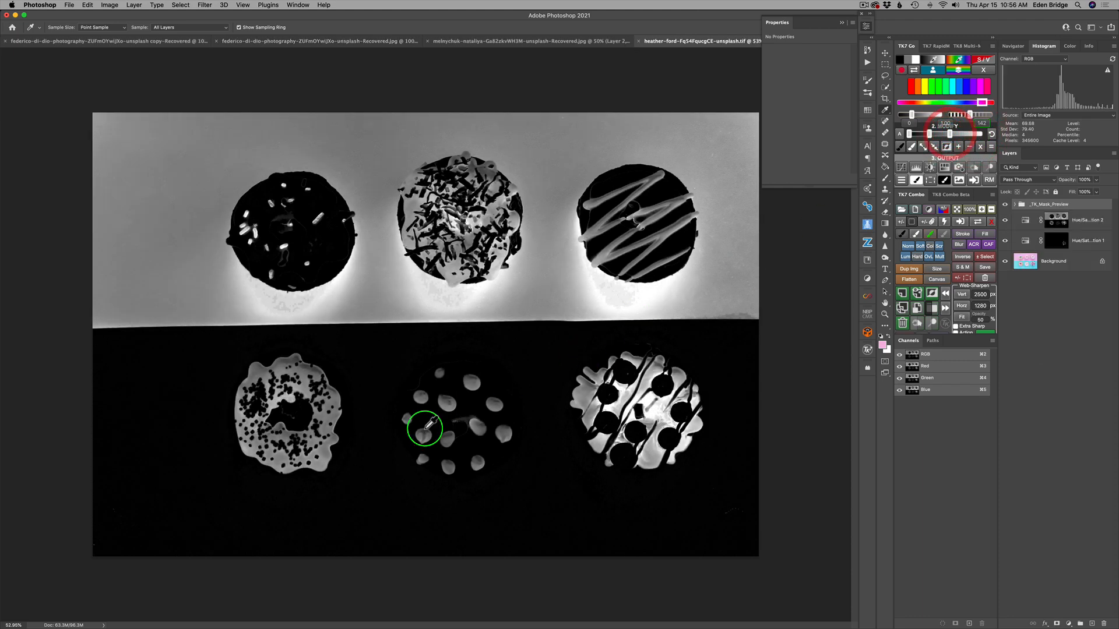
pyautogui.moveTo(339, 422); pyautogui.dragTo(931, 140)
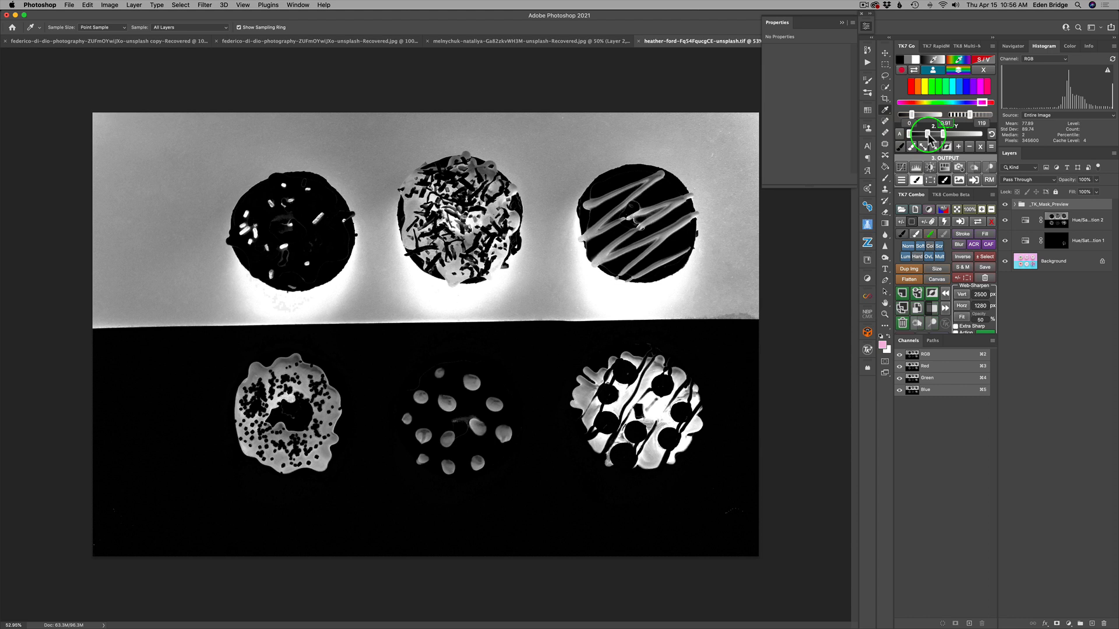
pyautogui.moveTo(927, 134); pyautogui.dragTo(916, 140)
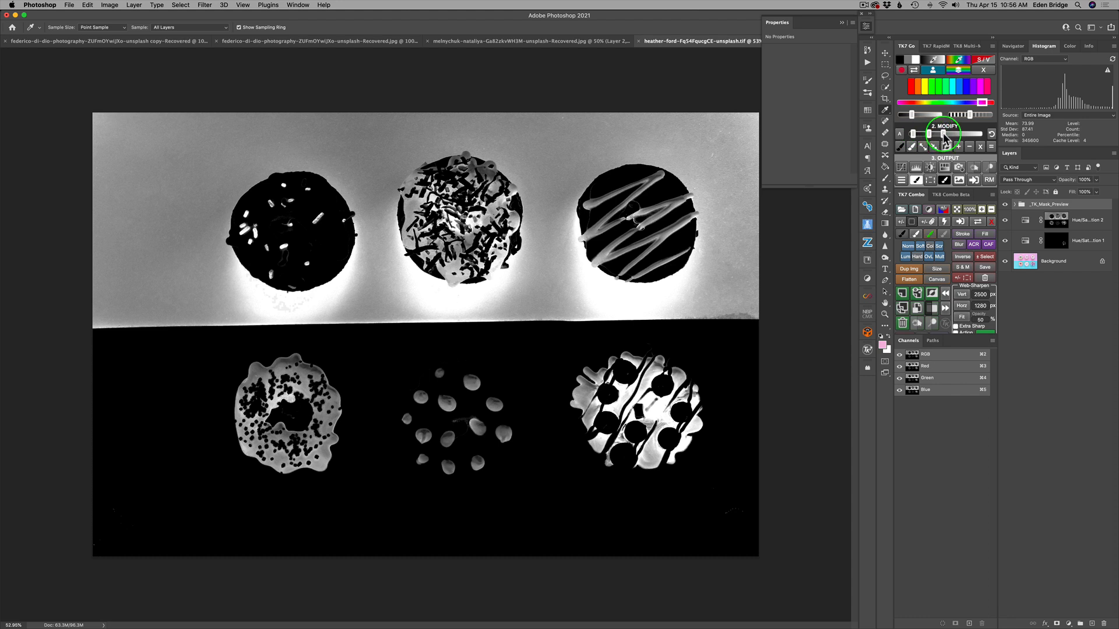
pyautogui.click(939, 138)
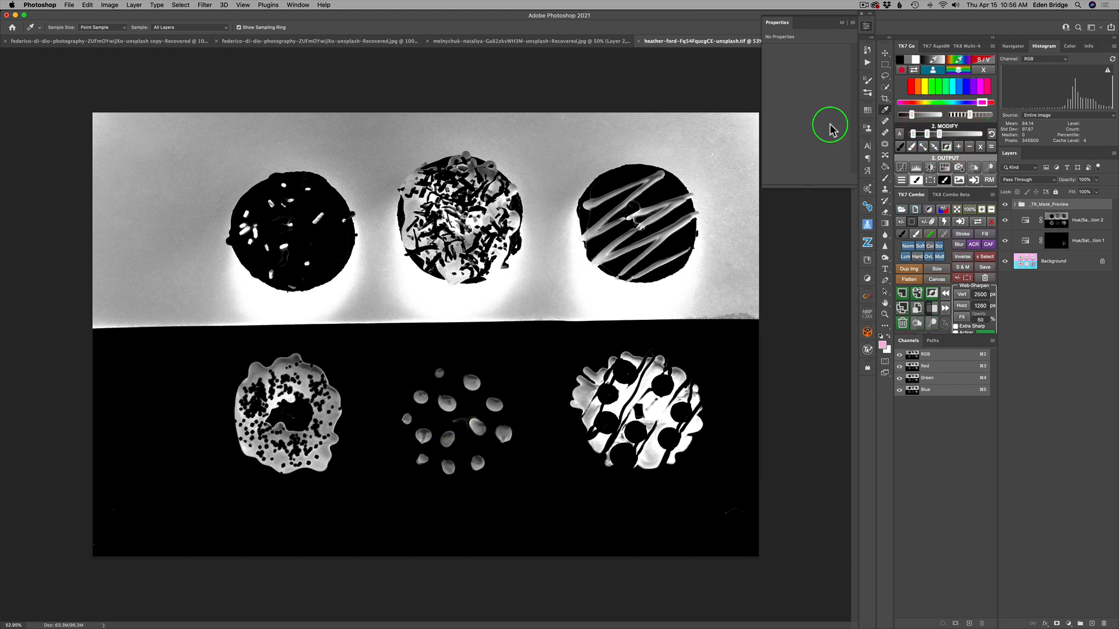
# - Paint black on the mask over the hole of the lower dotted donut with a size 100 brush
pyautogui.click(900, 146)
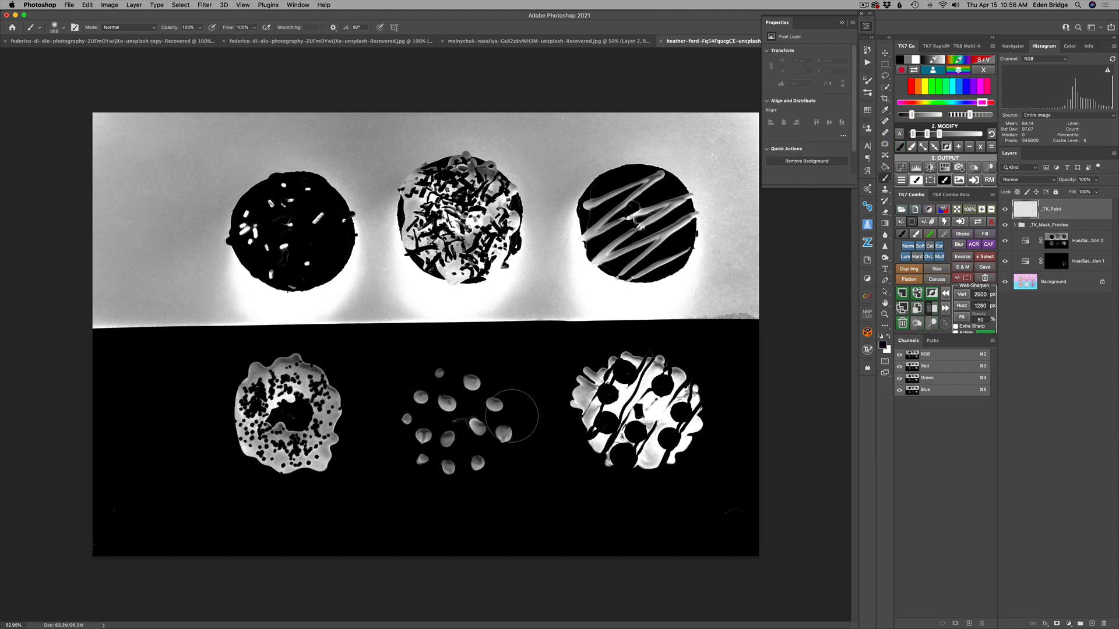
pyautogui.press('[')
pyautogui.press('[')
pyautogui.press('[')
pyautogui.press('[')
pyautogui.press('[')
pyautogui.press('[')
pyautogui.press('[')
pyautogui.moveTo(455, 421); pyautogui.dragTo(461, 416)
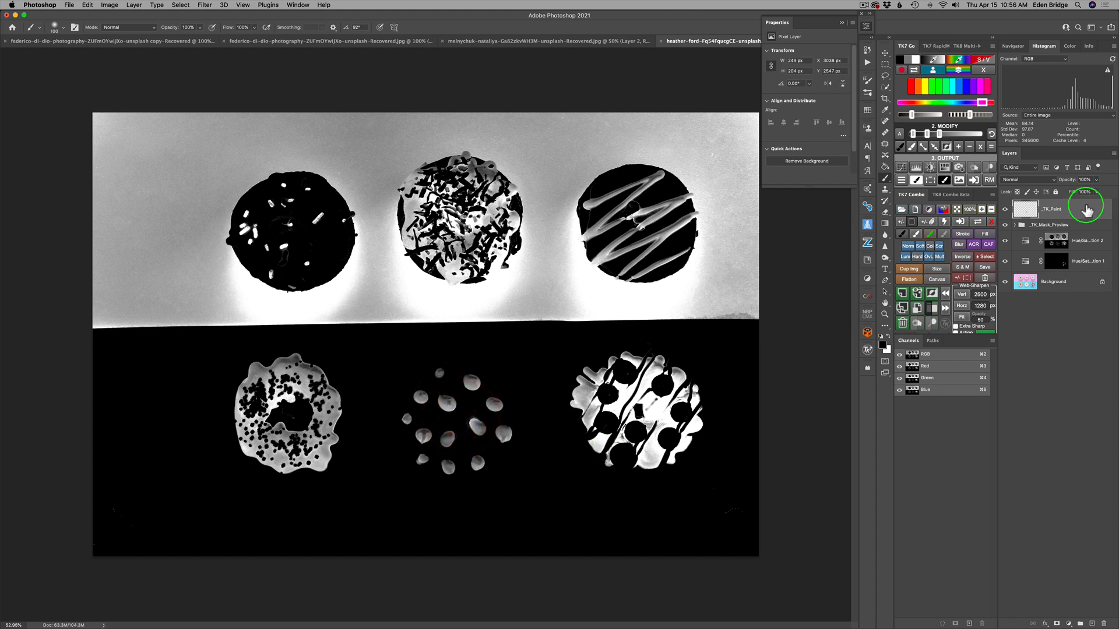
# - Strengthen the light tones of the pink mask in two increments and output it as a Levels adjustment
pyautogui.click(927, 147)
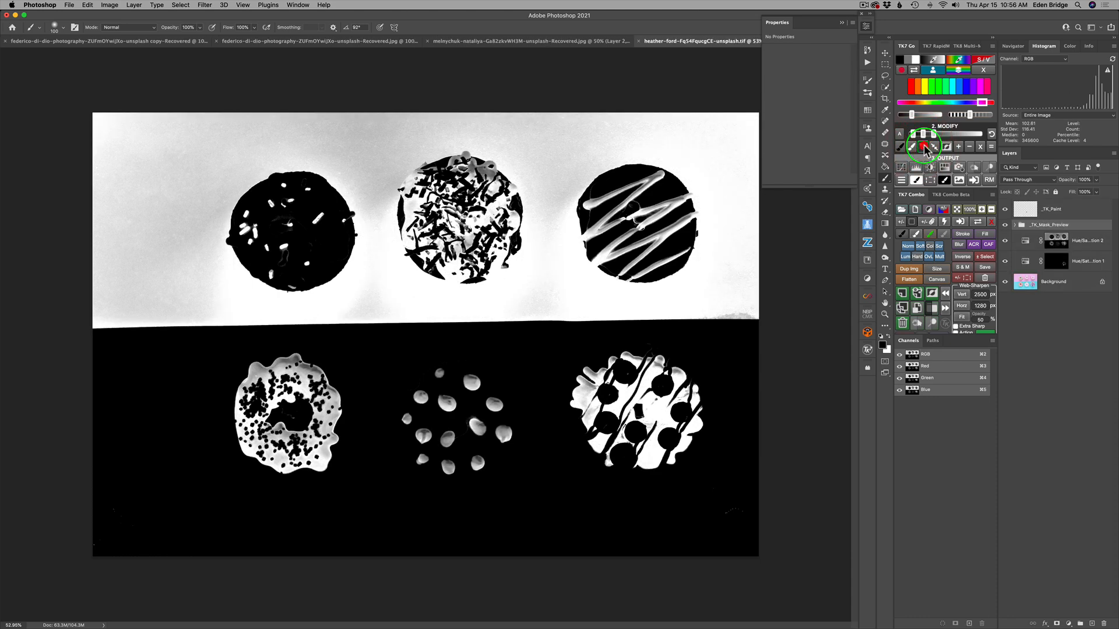
pyautogui.click(925, 147)
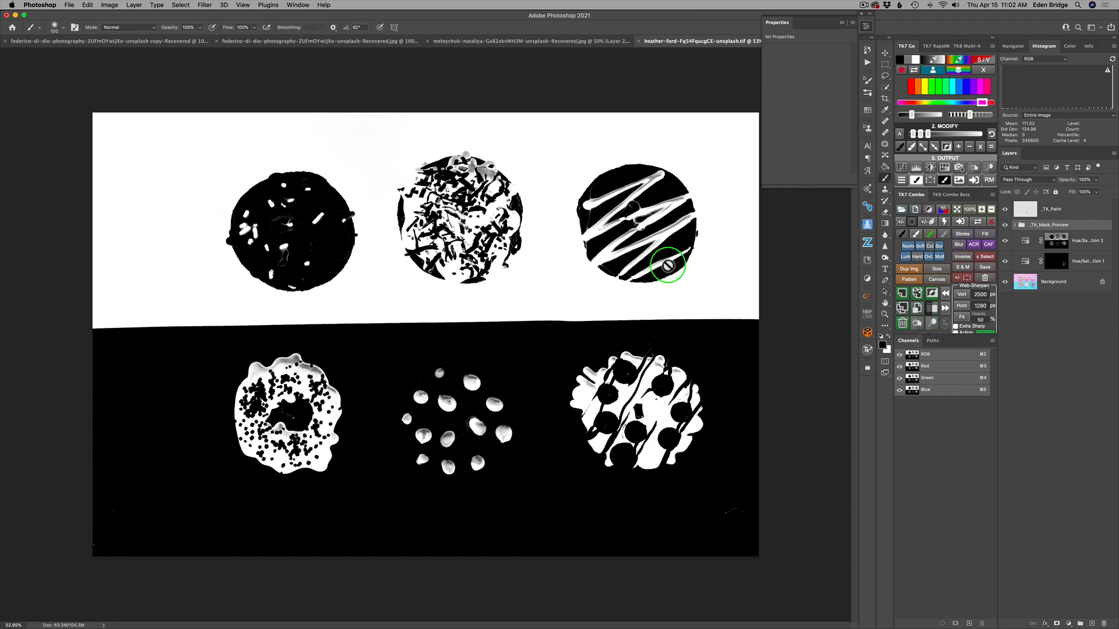
pyautogui.click(916, 168)
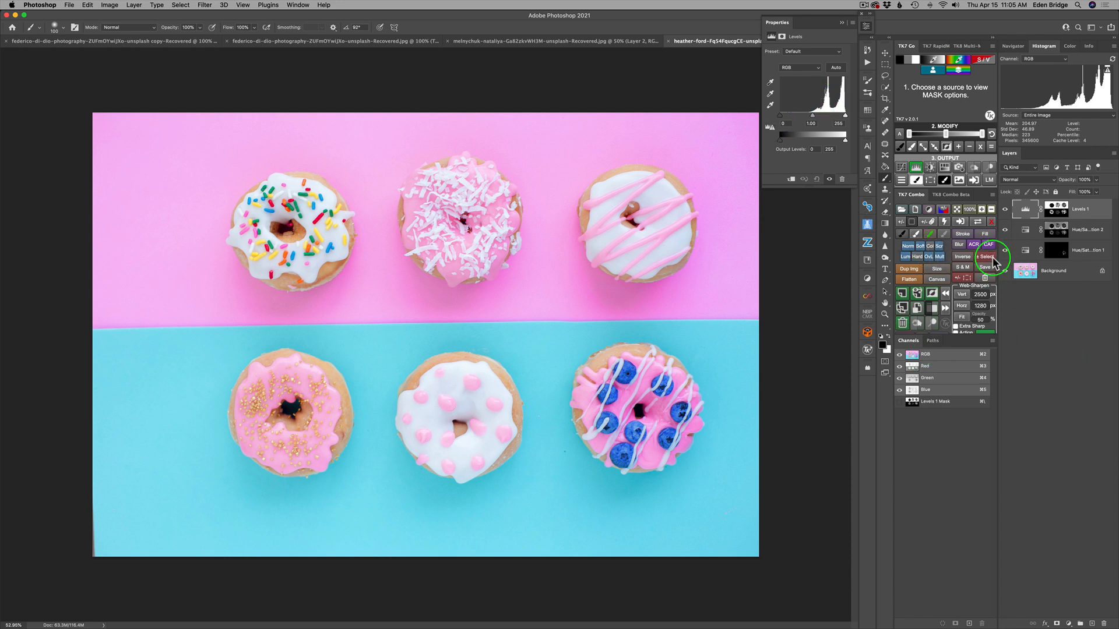
# - Add a Hue/Saturation adjustment layer, replace its mask with a copy of the Levels layer's pink mask, and delete the Levels layer
pyautogui.click(1067, 623)
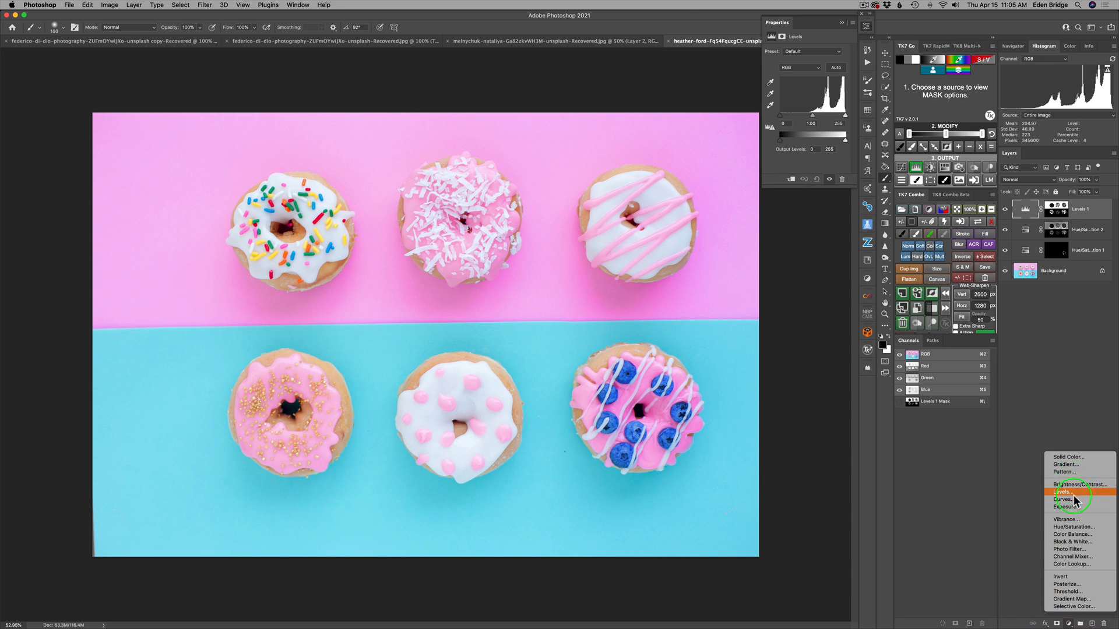
pyautogui.click(1070, 527)
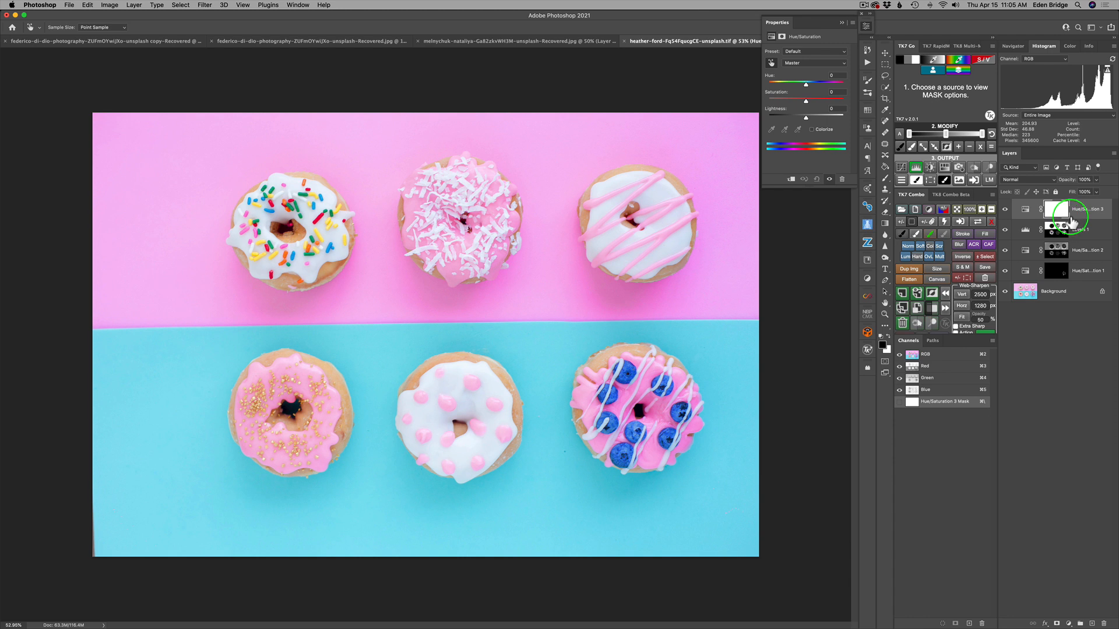
pyautogui.moveTo(1057, 233); pyautogui.dragTo(1055, 217)
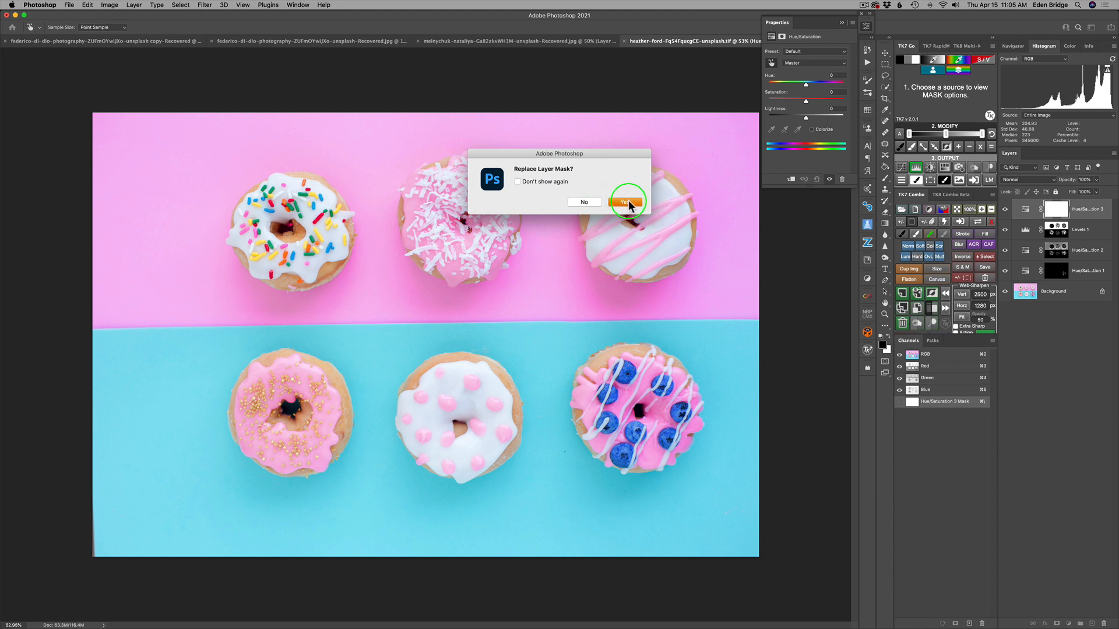
pyautogui.click(624, 202)
pyautogui.press('b')
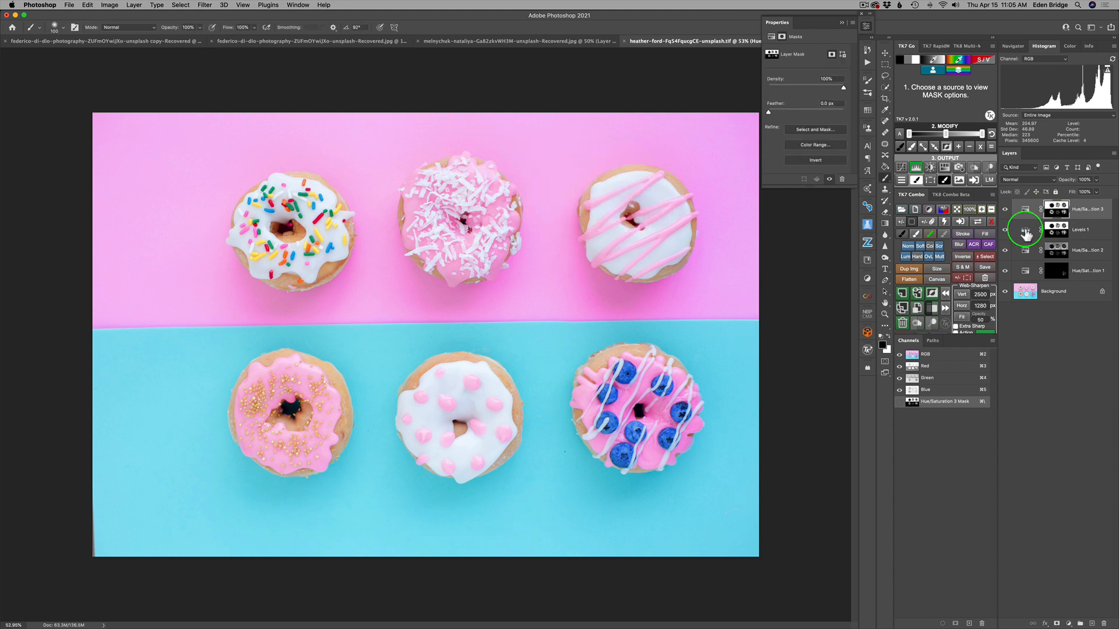
pyautogui.click(1026, 233)
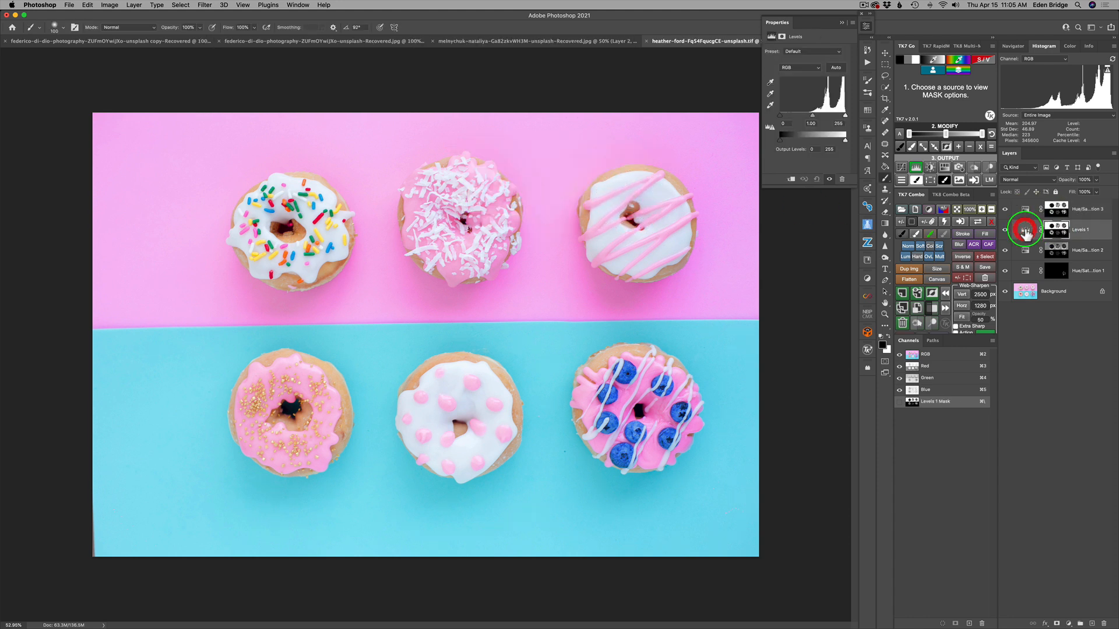
pyautogui.click(902, 323)
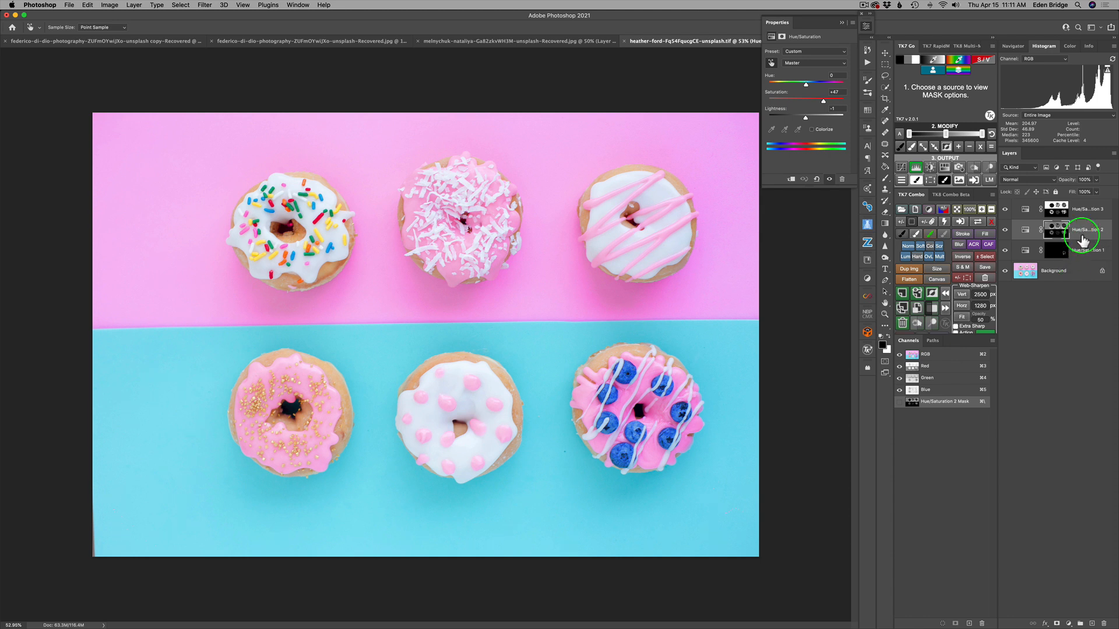
# - Set the new Hue/Saturation layer's saturation to +76 and lightness to -14 to intensify the pinks
pyautogui.click(1093, 210)
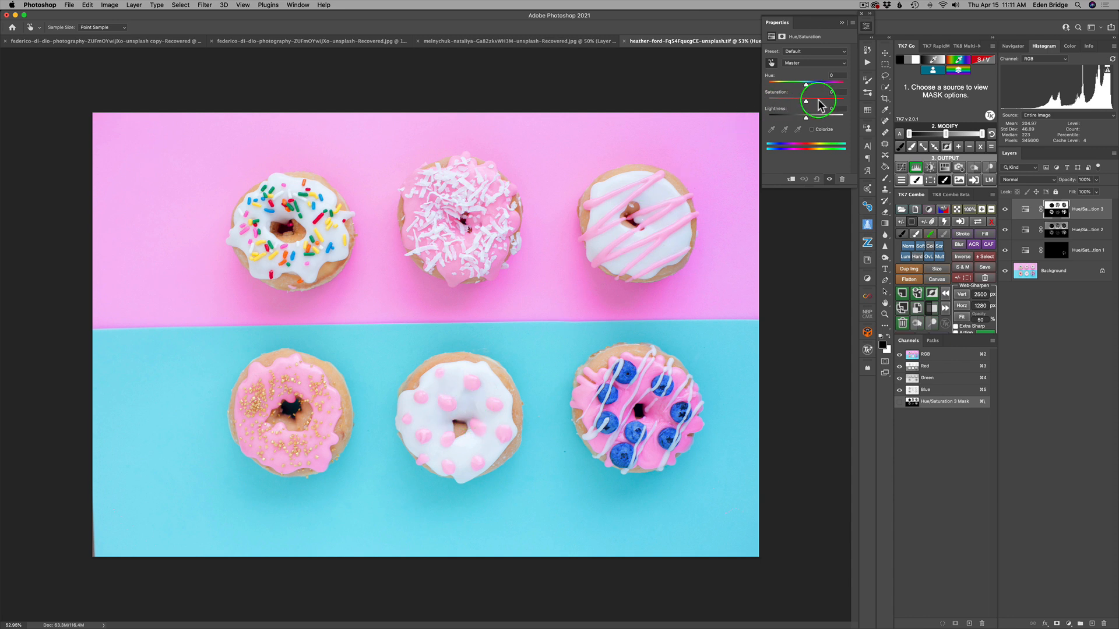
pyautogui.moveTo(806, 100); pyautogui.dragTo(852, 101)
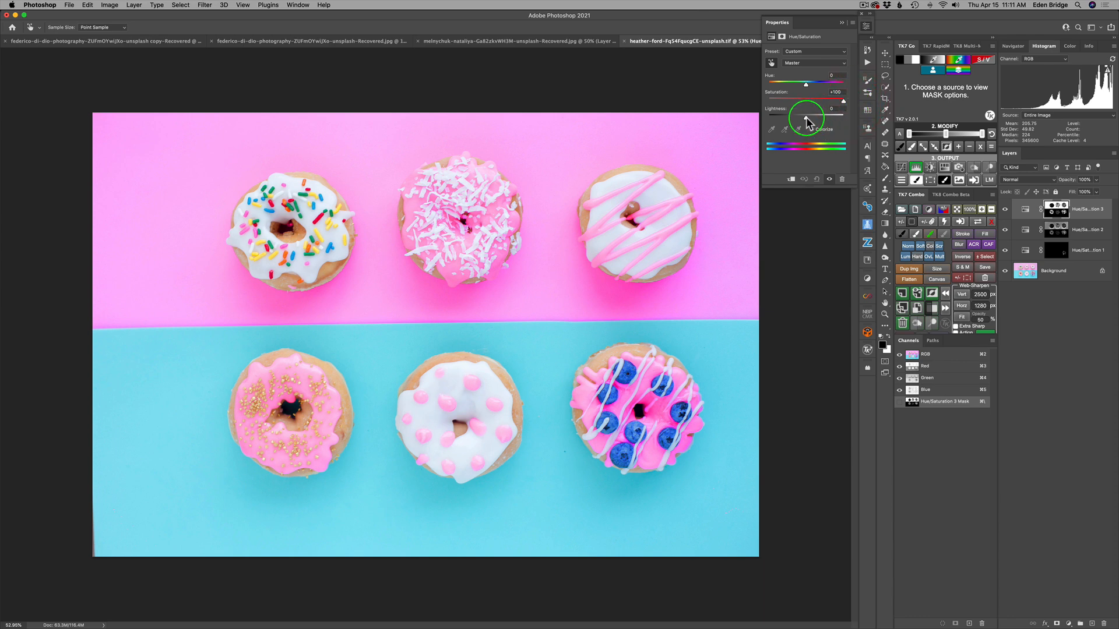
pyautogui.moveTo(806, 117)
pyautogui.mouseDown()
pyautogui.moveTo(826, 118)
pyautogui.moveTo(814, 122)
pyautogui.mouseUp()
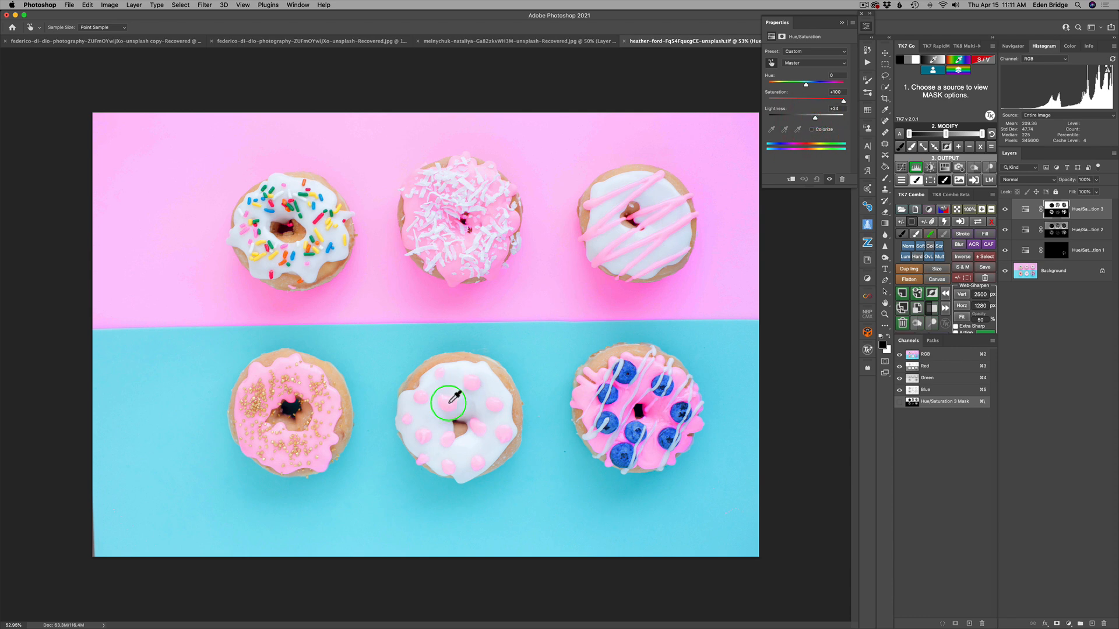
pyautogui.moveTo(821, 118)
pyautogui.mouseDown()
pyautogui.moveTo(800, 123)
pyautogui.moveTo(835, 104)
pyautogui.mouseUp()
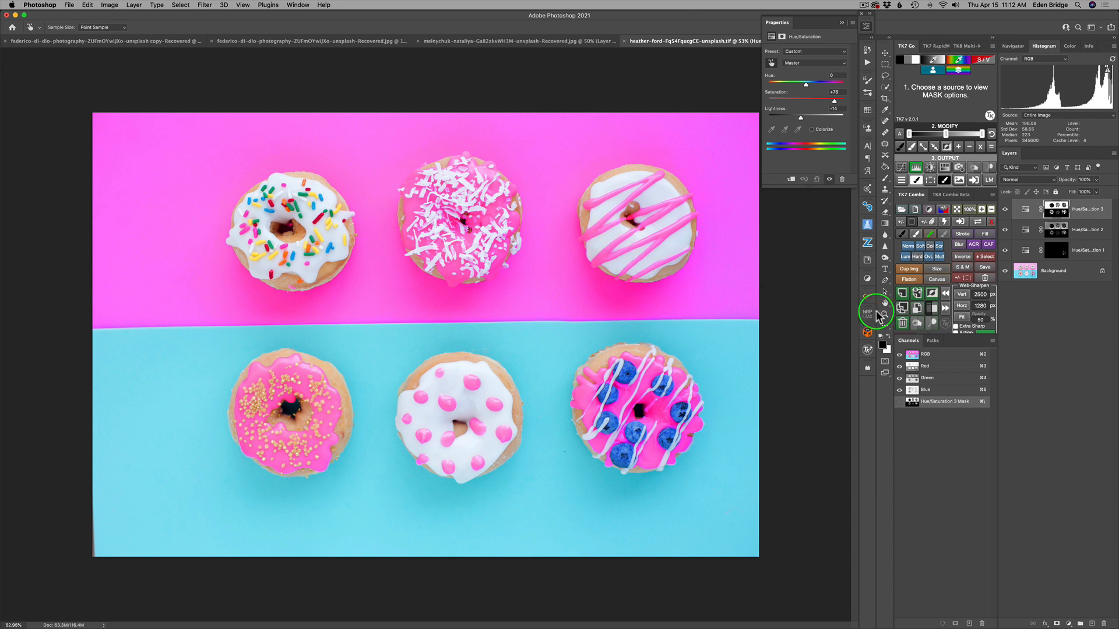
# - Place the new Hue/Saturation layer in a group with a black mask and paint white on that mask over the lower dotted donut
pyautogui.click(930, 313)
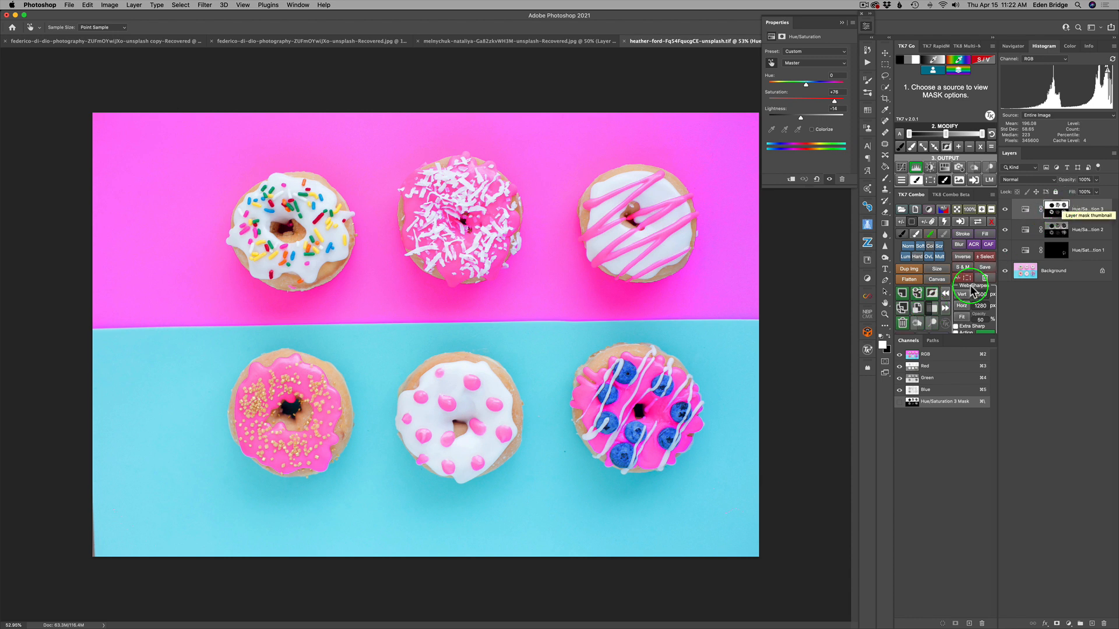
pyautogui.click(930, 309)
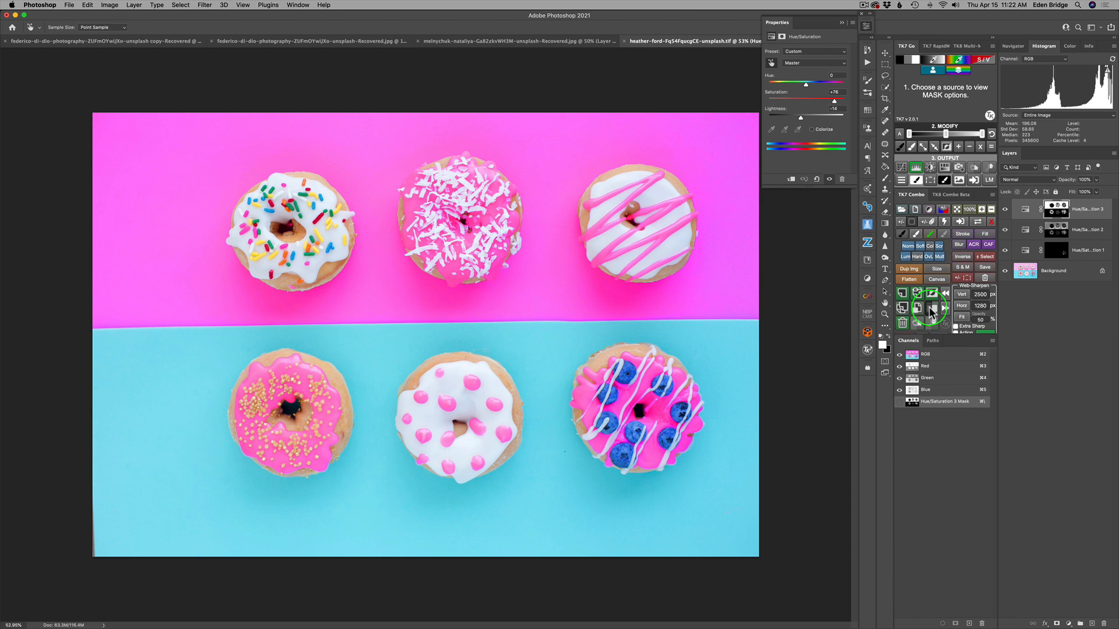
pyautogui.click(1048, 211)
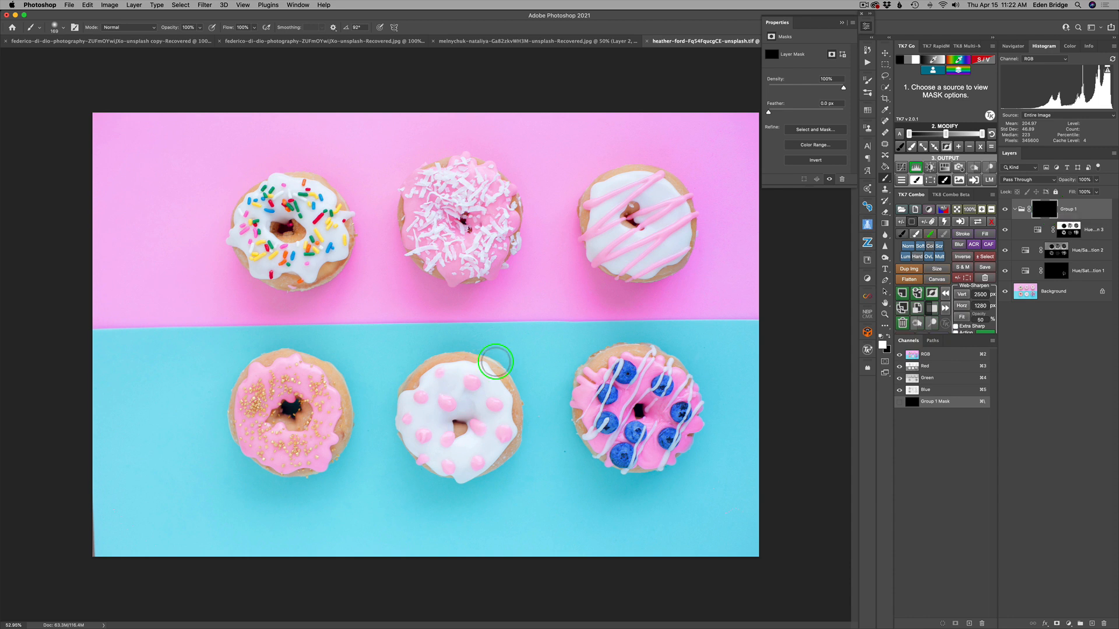
pyautogui.keyDown('ctrl'); pyautogui.keyDown('alt'); pyautogui.moveTo(464, 381); pyautogui.dragTo(469, 381); pyautogui.keyUp('alt'); pyautogui.keyUp('ctrl')
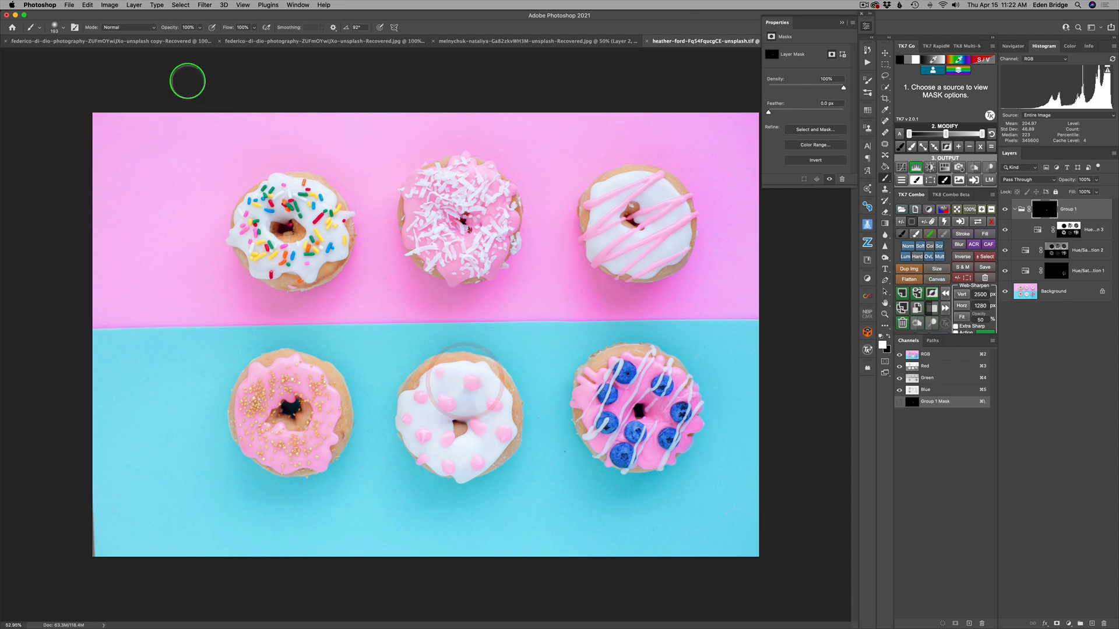
pyautogui.moveTo(466, 384)
pyautogui.mouseDown()
pyautogui.moveTo(430, 384)
pyautogui.moveTo(416, 407)
pyautogui.moveTo(443, 415)
pyautogui.moveTo(428, 414)
pyautogui.moveTo(426, 430)
pyautogui.moveTo(450, 469)
pyautogui.moveTo(466, 418)
pyautogui.moveTo(484, 417)
pyautogui.moveTo(491, 454)
pyautogui.moveTo(496, 399)
pyautogui.moveTo(510, 428)
pyautogui.moveTo(475, 453)
pyautogui.moveTo(453, 390)
pyautogui.mouseUp()
# - Paint white on the group mask over the lower gold-sprinkled donut with the brush opacity at 30%
pyautogui.moveTo(313, 392)
pyautogui.mouseDown()
pyautogui.moveTo(267, 408)
pyautogui.moveTo(254, 388)
pyautogui.moveTo(289, 393)
pyautogui.moveTo(302, 439)
pyautogui.moveTo(292, 378)
pyautogui.moveTo(272, 409)
pyautogui.moveTo(313, 393)
pyautogui.moveTo(264, 422)
pyautogui.mouseUp()
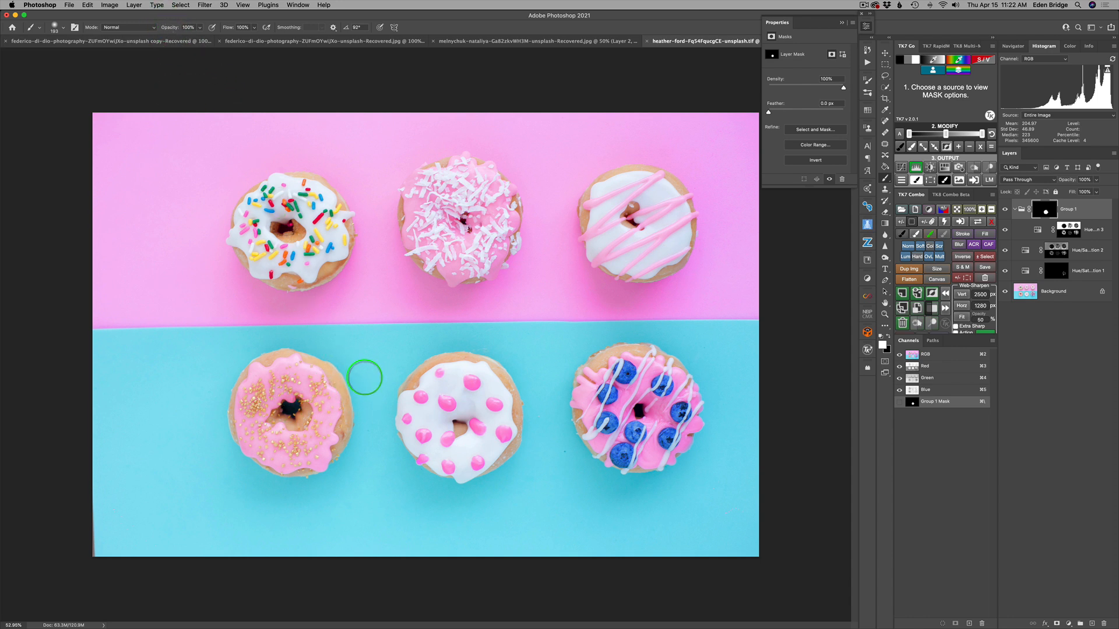
pyautogui.press('3')
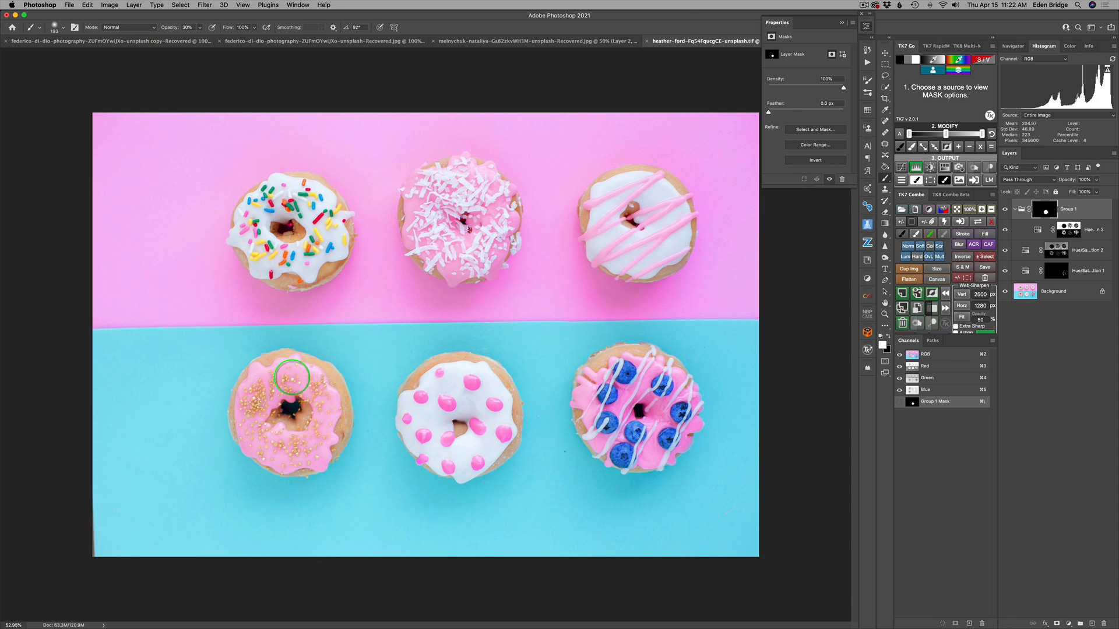
pyautogui.moveTo(247, 405)
pyautogui.mouseDown()
pyautogui.moveTo(245, 429)
pyautogui.moveTo(300, 457)
pyautogui.moveTo(333, 430)
pyautogui.moveTo(322, 388)
pyautogui.moveTo(284, 362)
pyautogui.moveTo(252, 418)
pyautogui.moveTo(328, 434)
pyautogui.moveTo(237, 363)
pyautogui.moveTo(330, 431)
pyautogui.moveTo(339, 466)
pyautogui.moveTo(253, 391)
pyautogui.moveTo(266, 418)
pyautogui.mouseUp()
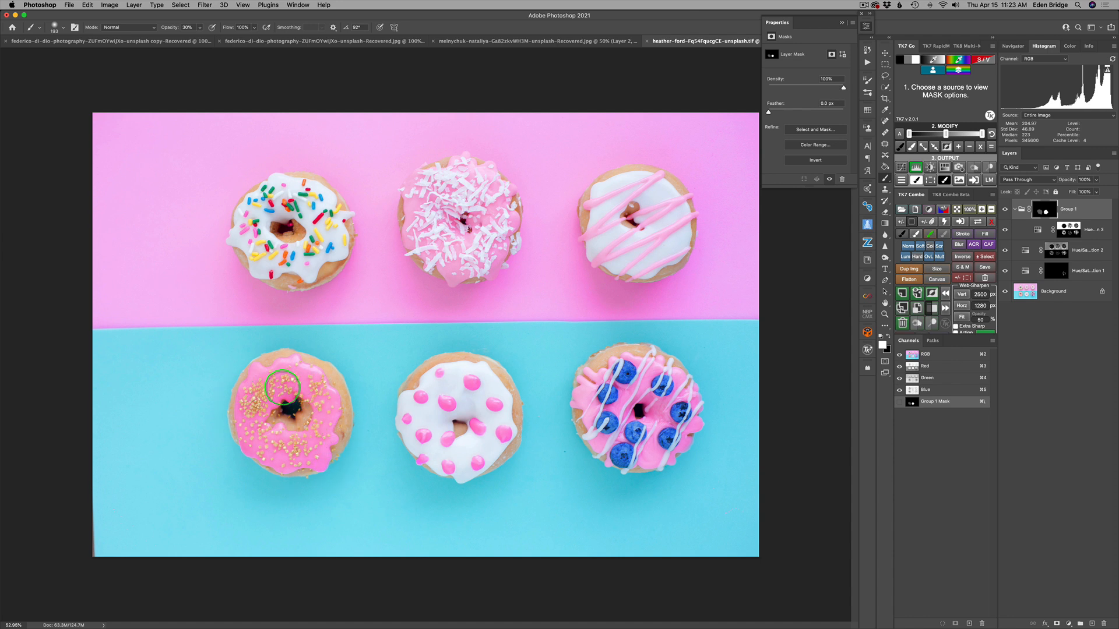
pyautogui.click(338, 415)
# - Compare the photo with and without the masked group, and with and without all the adjustment layers
pyautogui.click(1005, 211)
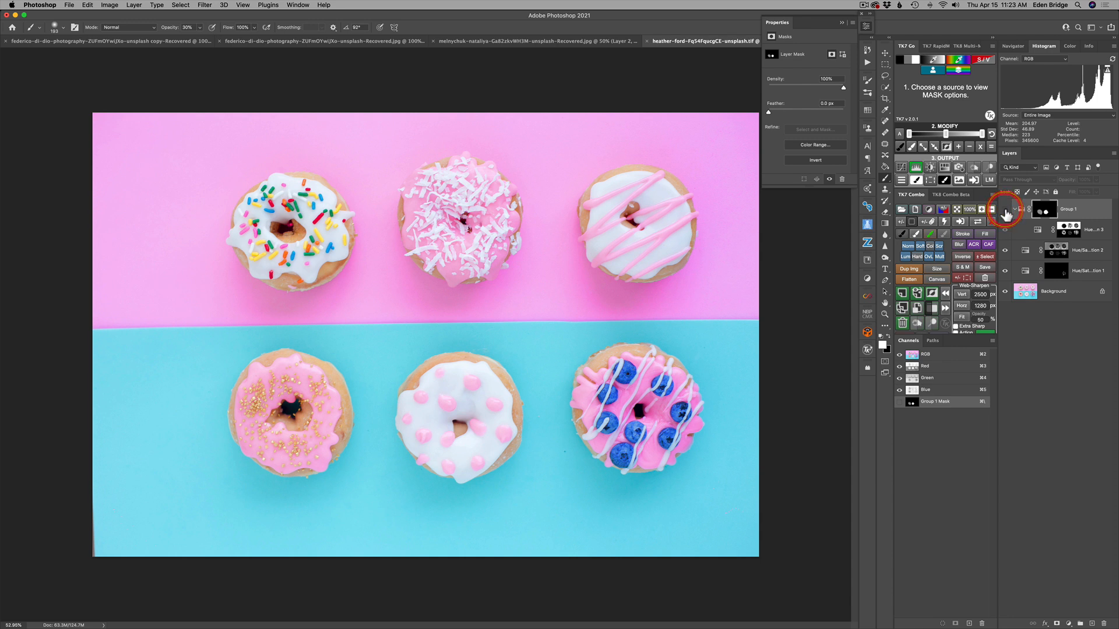
pyautogui.click(1005, 211)
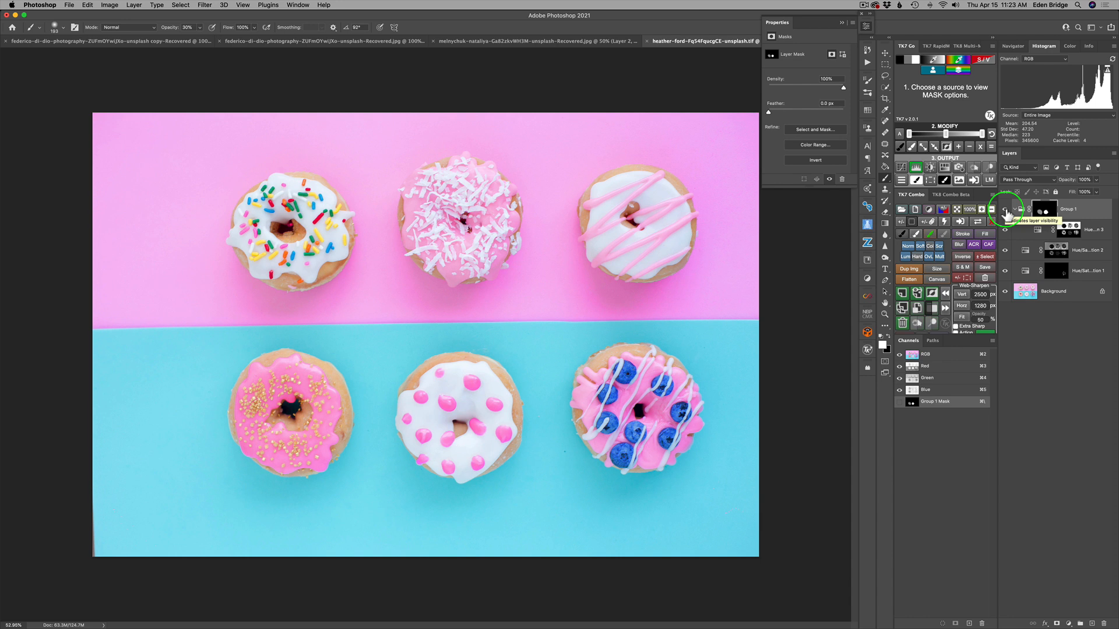
pyautogui.keyDown('alt'); pyautogui.click(1004, 292); pyautogui.keyUp('alt')
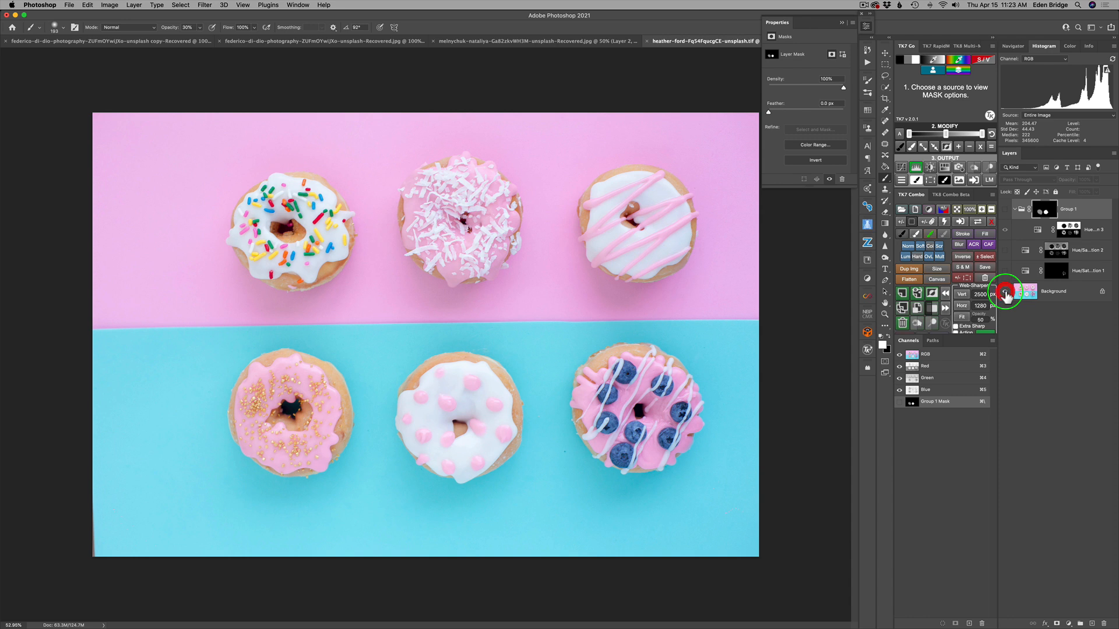
pyautogui.keyDown('alt'); pyautogui.click(1004, 292); pyautogui.keyUp('alt')
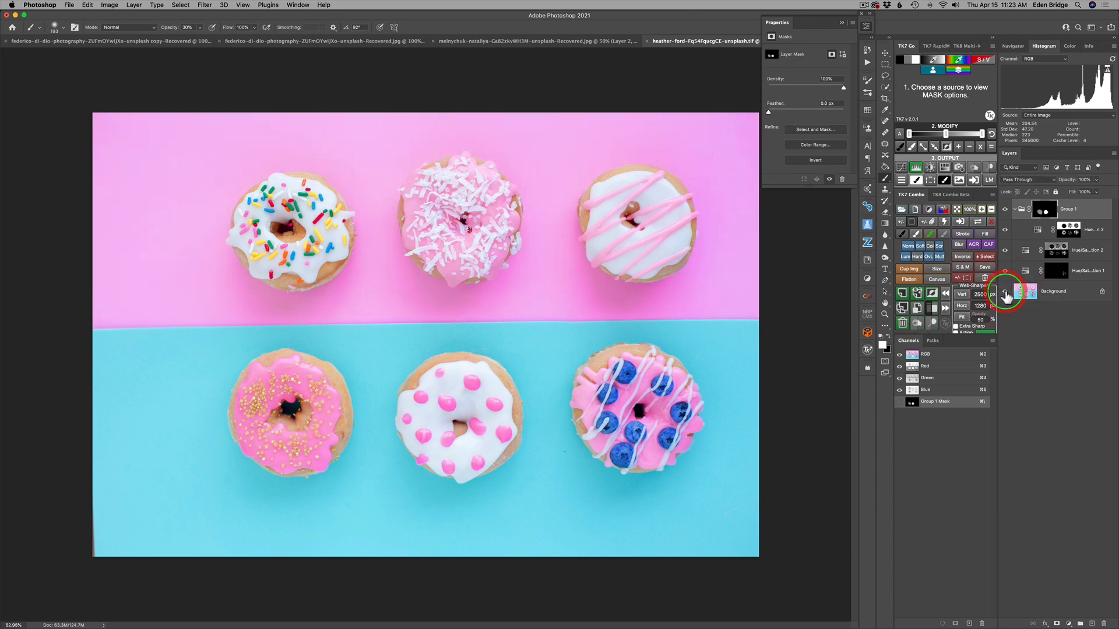